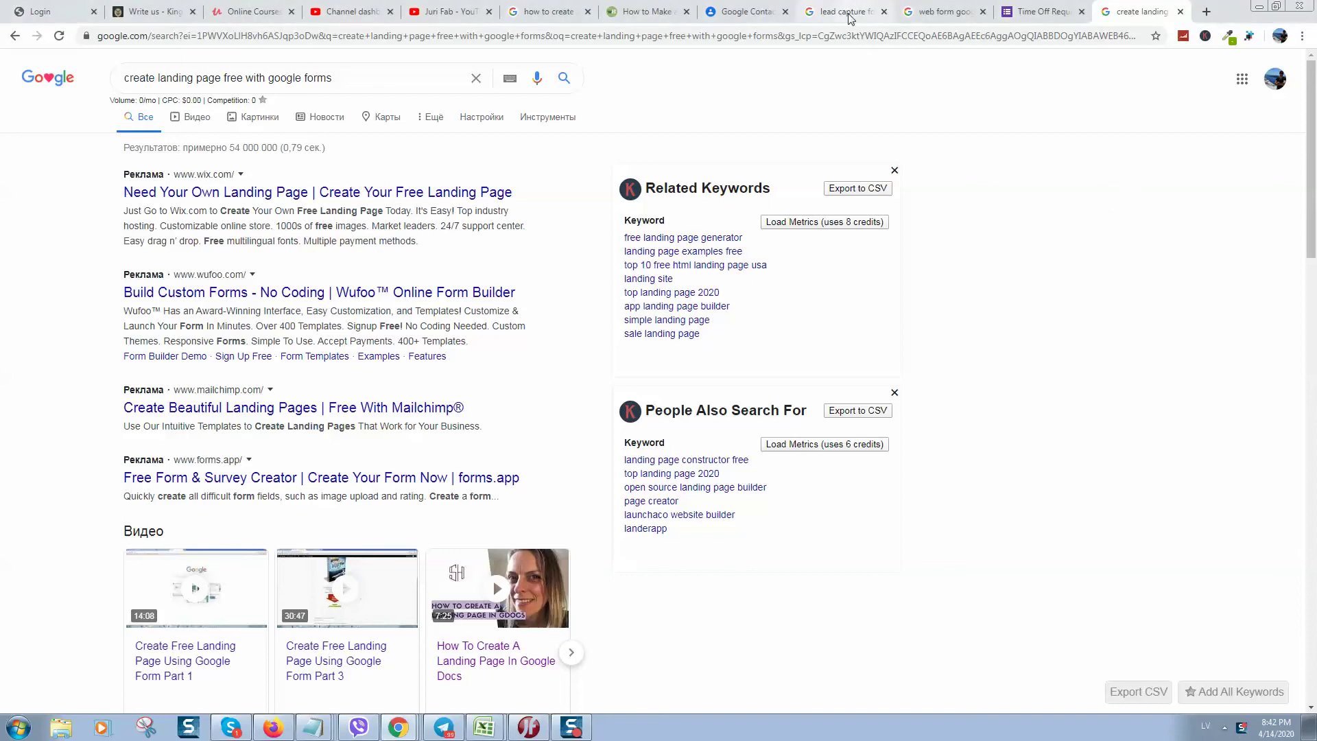
# - Open a new browser tab and load Facebook's news feed via facebook.com
pyautogui.click(1207, 12)
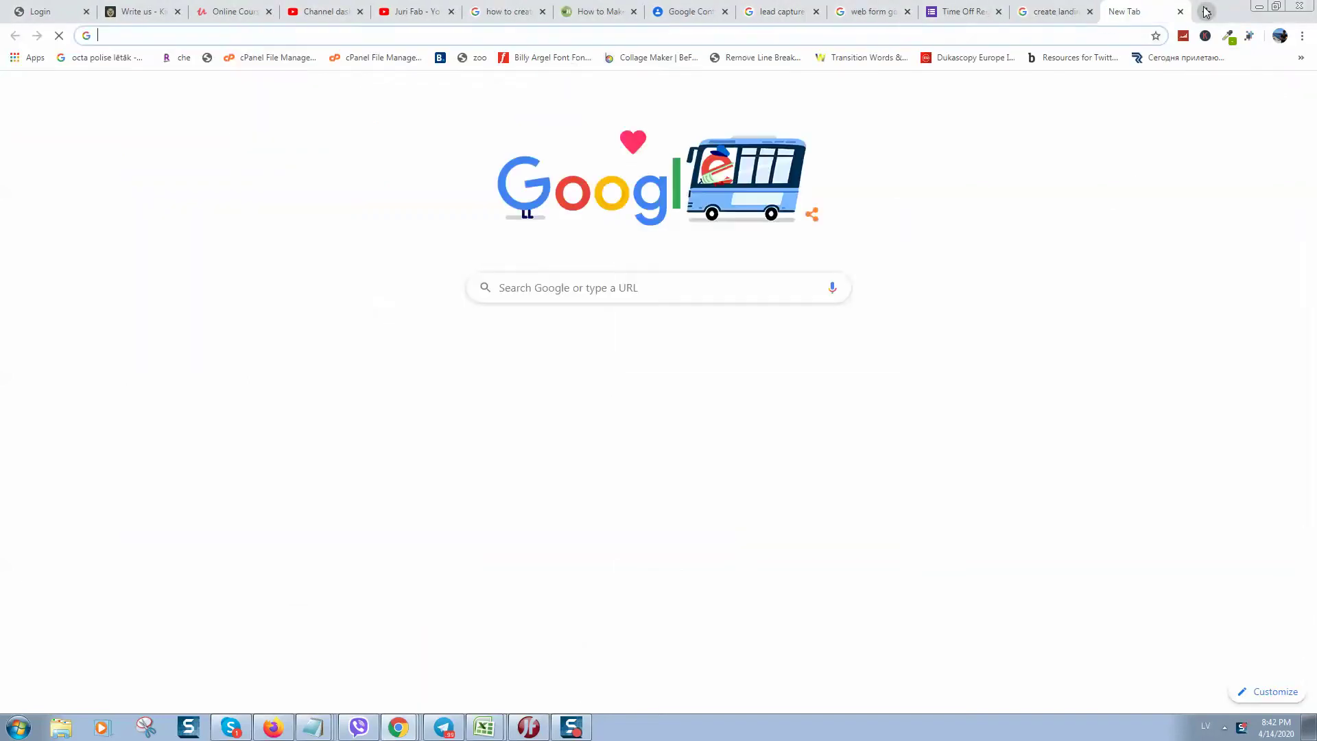
pyautogui.write('facebook.com')
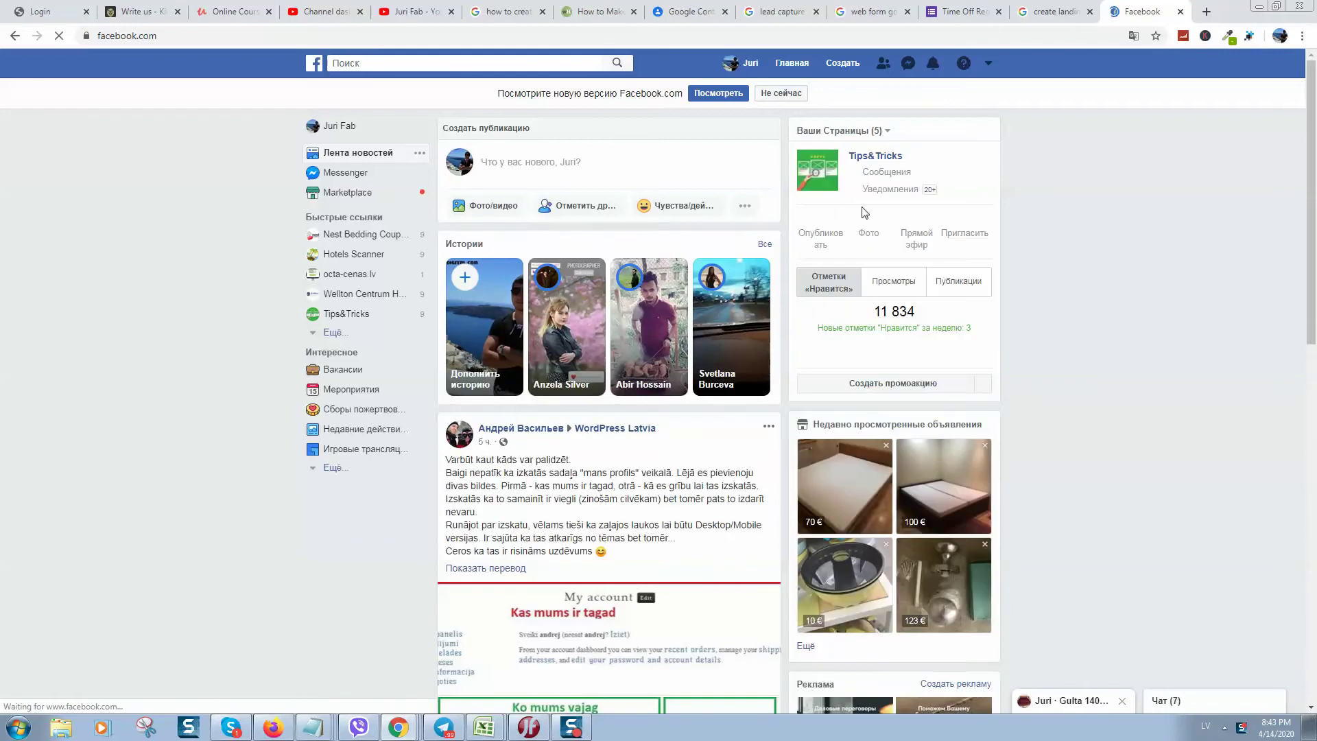
pyautogui.scroll(-5, 633, 309)
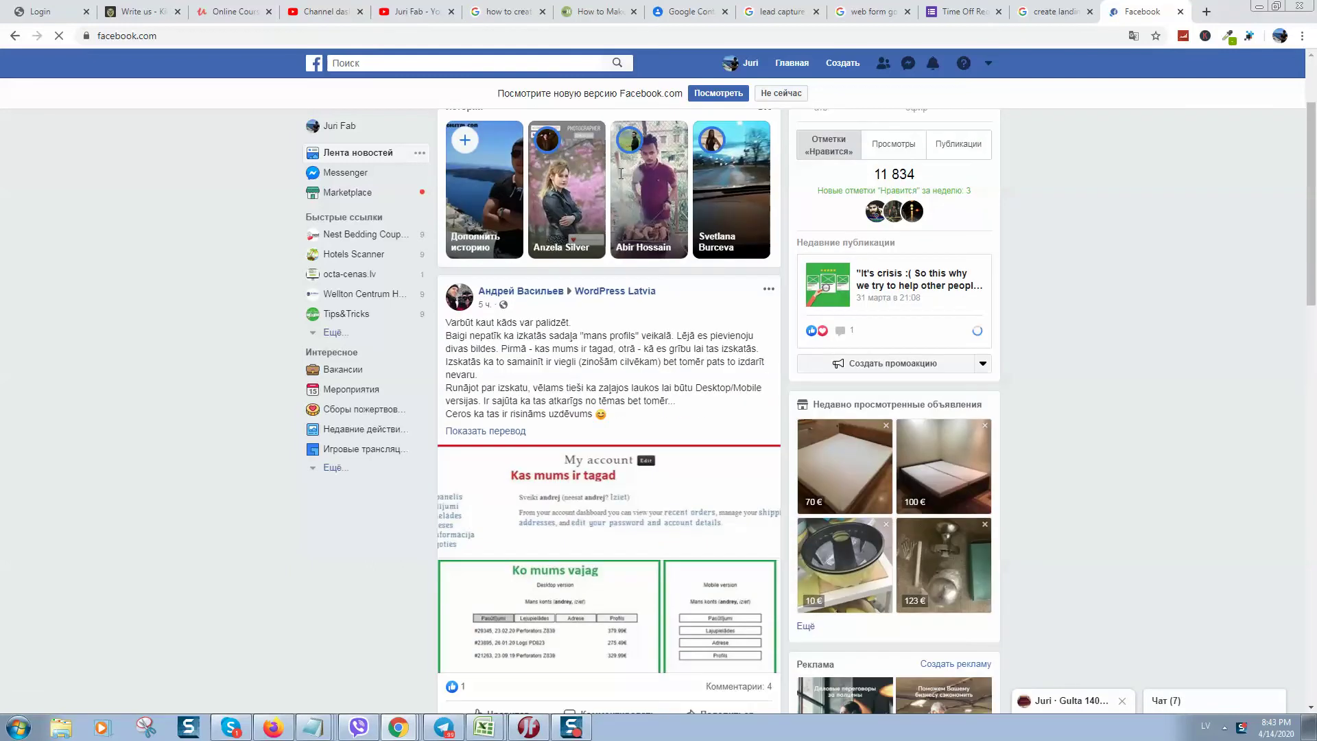
pyautogui.scroll(-5, 721, 350)
pyautogui.scroll(5, 803, 350)
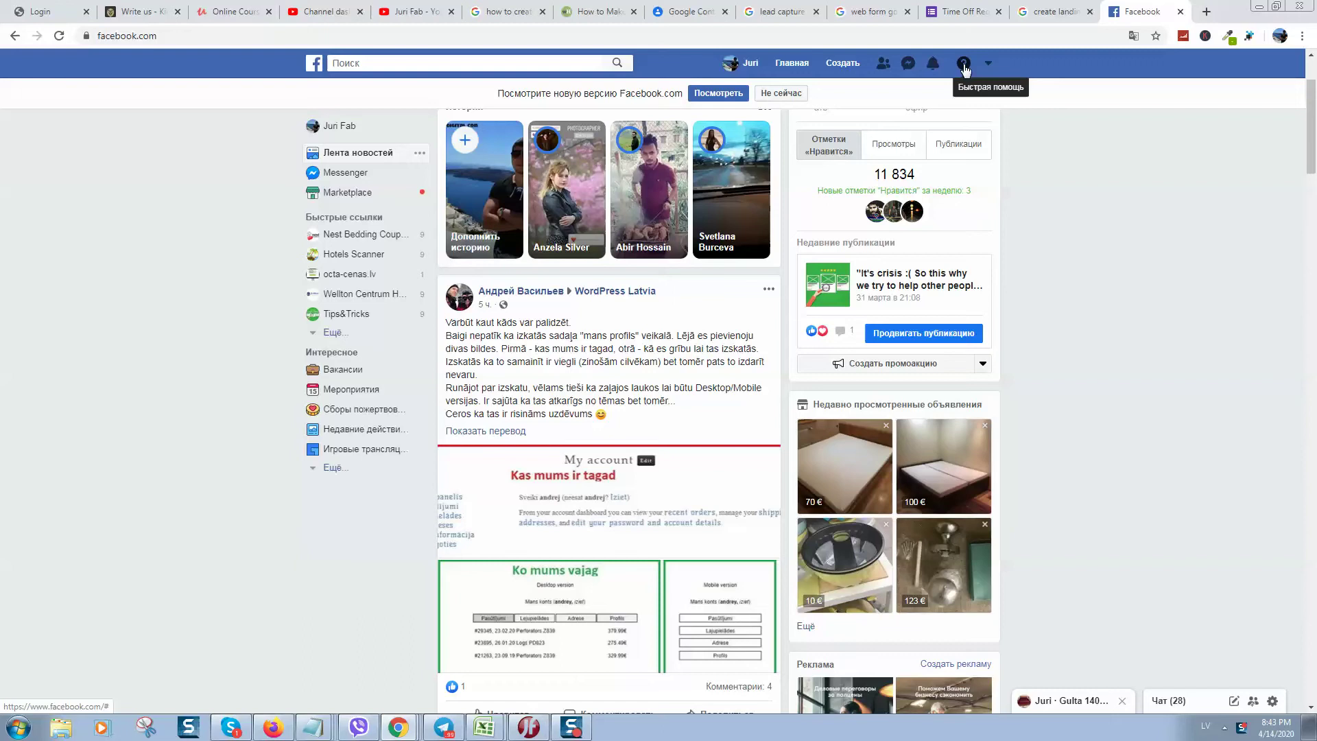
pyautogui.scroll(-3, 1191, 194)
pyautogui.scroll(-2, 1160, 206)
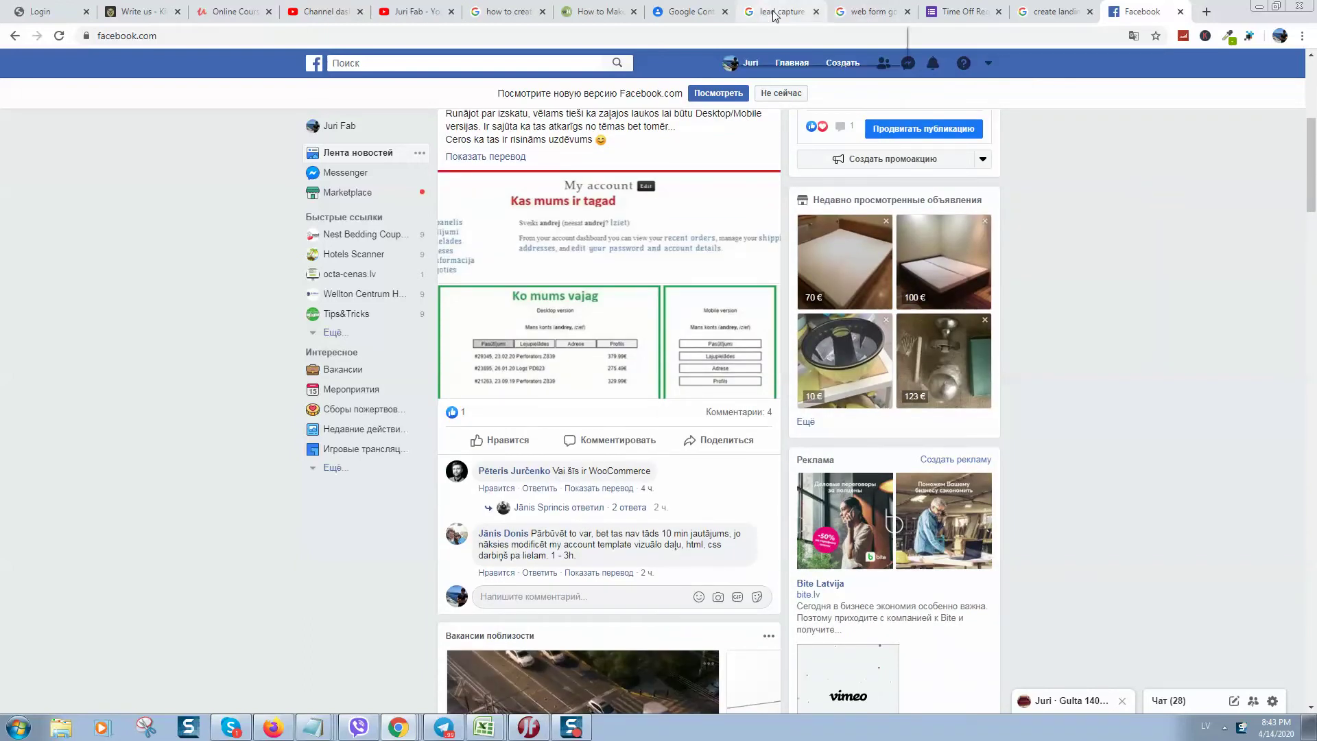
# - Search Fiverr for 'landing page' services and browse the gig results
pyautogui.click(1205, 11)
pyautogui.write('fiverr.com/tuhinone')
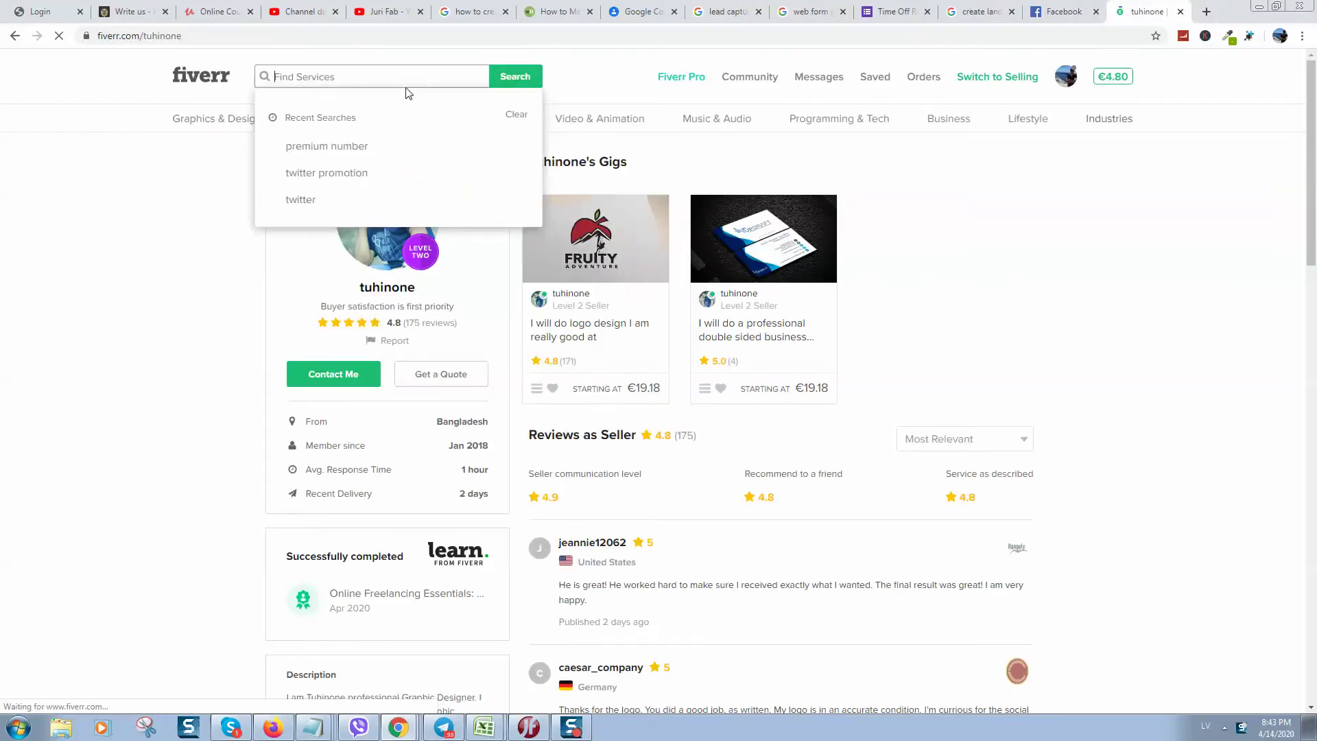
pyautogui.write('landing page')
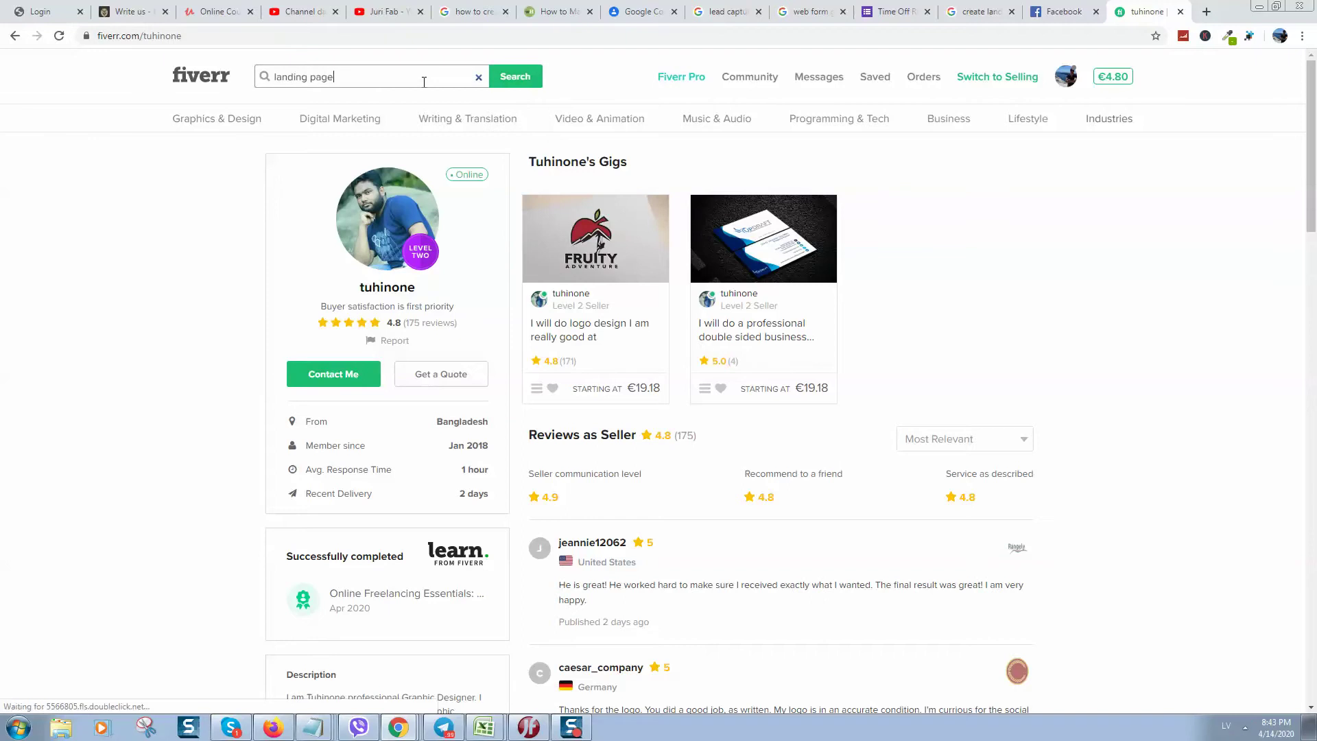
pyautogui.click(370, 144)
pyautogui.moveTo(467, 118)
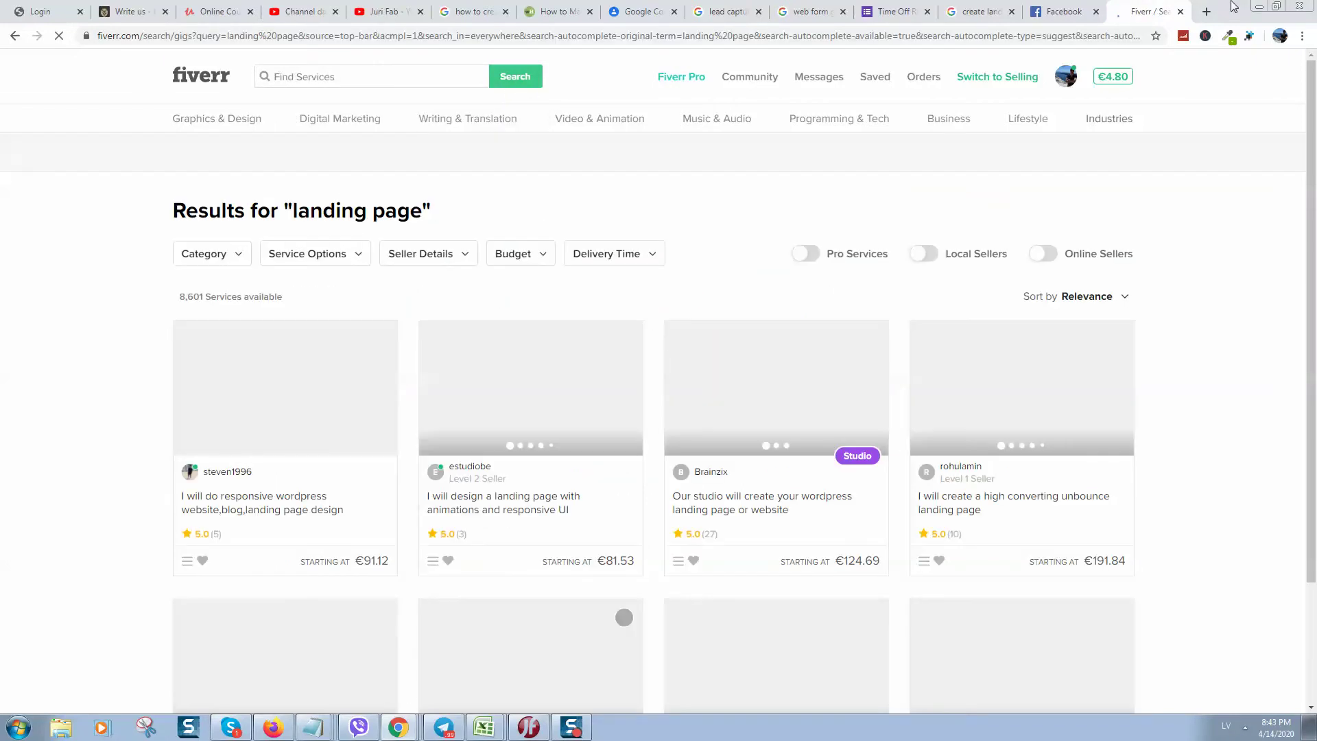
pyautogui.scroll(-3, 453, 280)
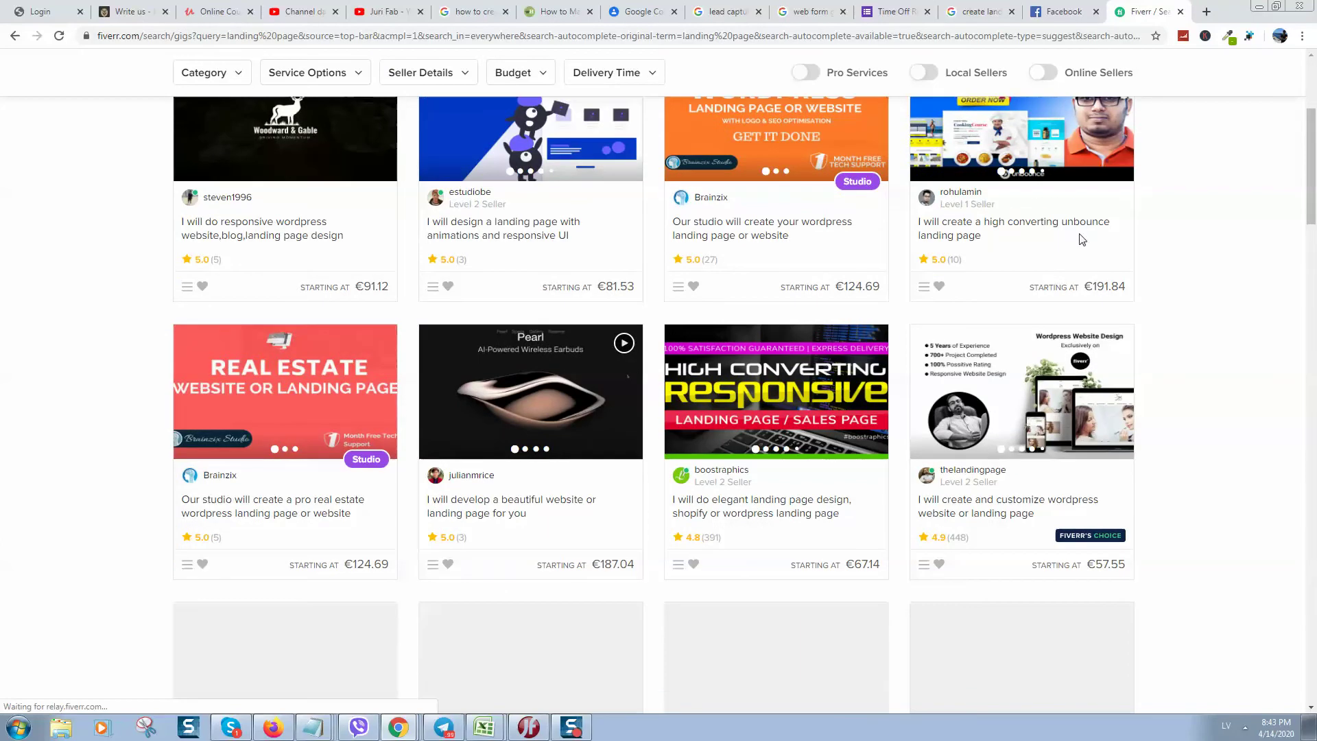
pyautogui.scroll(4, 339, 206)
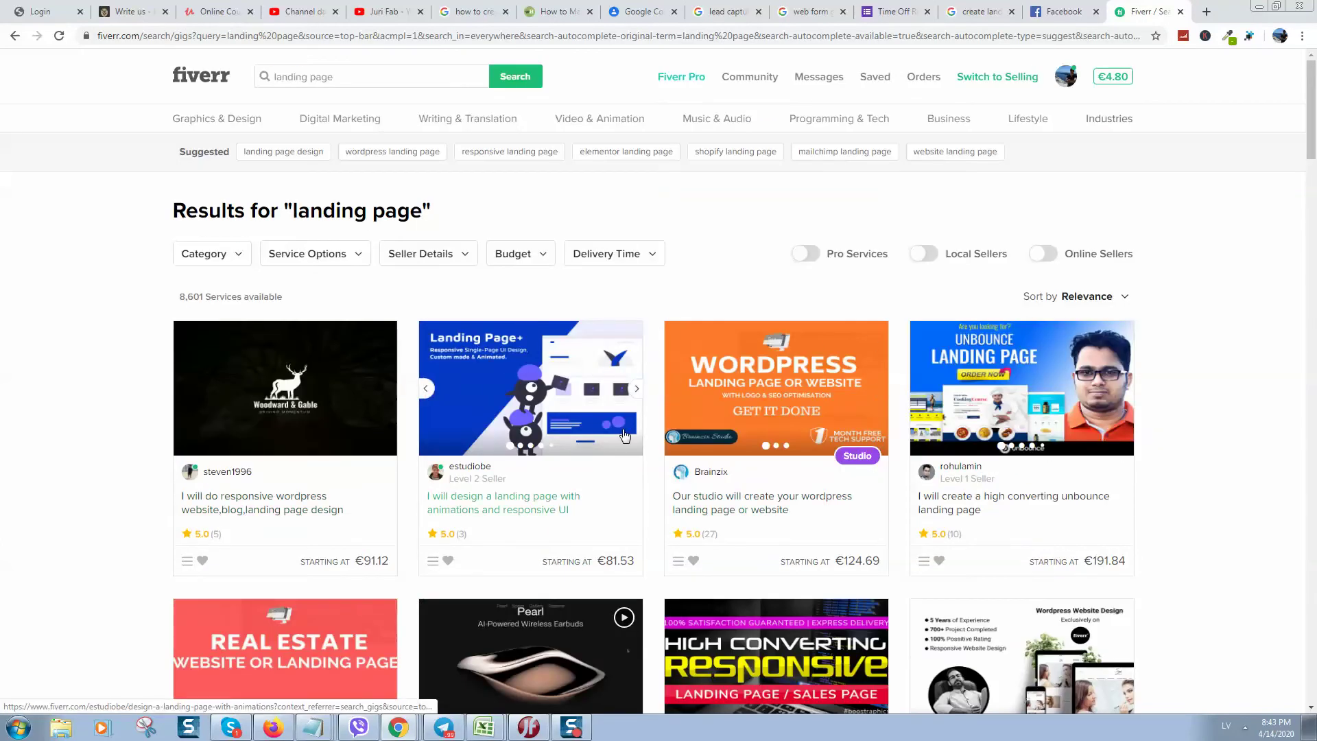
pyautogui.scroll(-4, 629, 450)
pyautogui.scroll(-3, 629, 450)
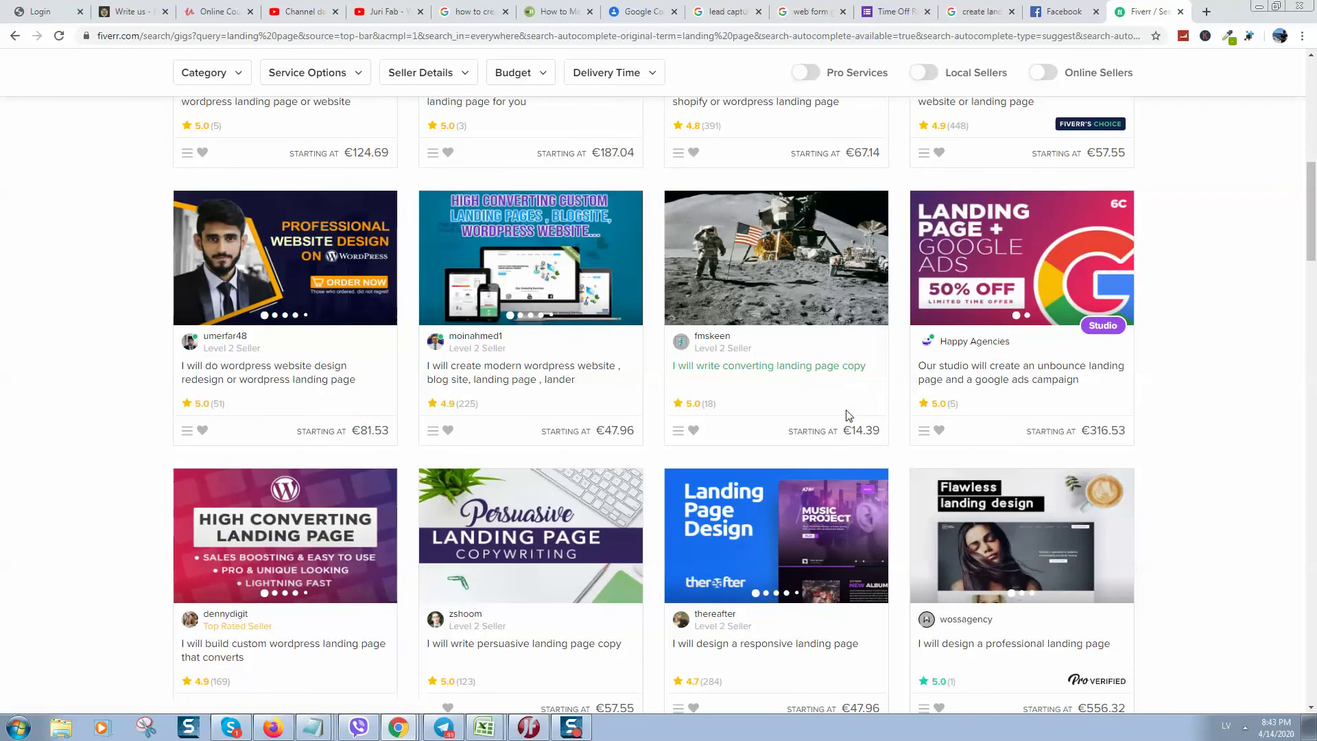
pyautogui.scroll(-3, 865, 413)
pyautogui.scroll(-3, 865, 414)
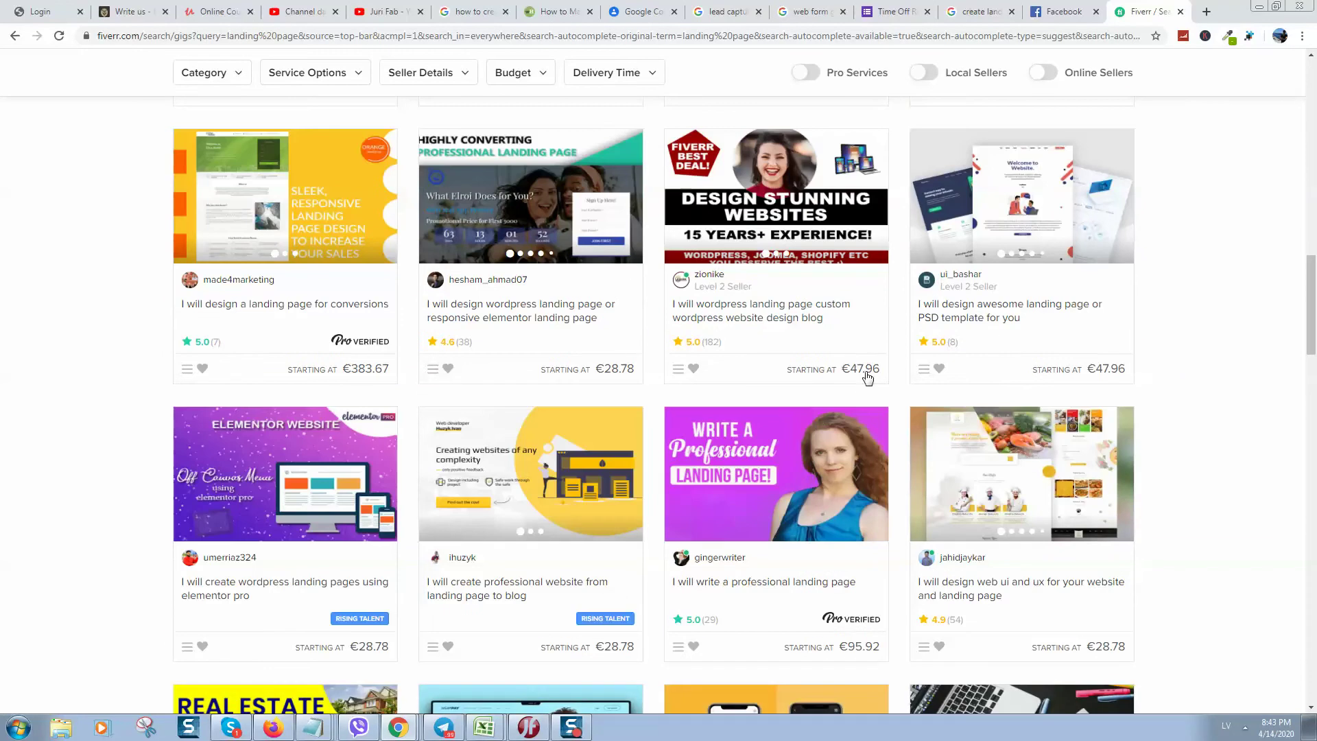
pyautogui.scroll(-2, 540, 395)
pyautogui.scroll(-4, 608, 351)
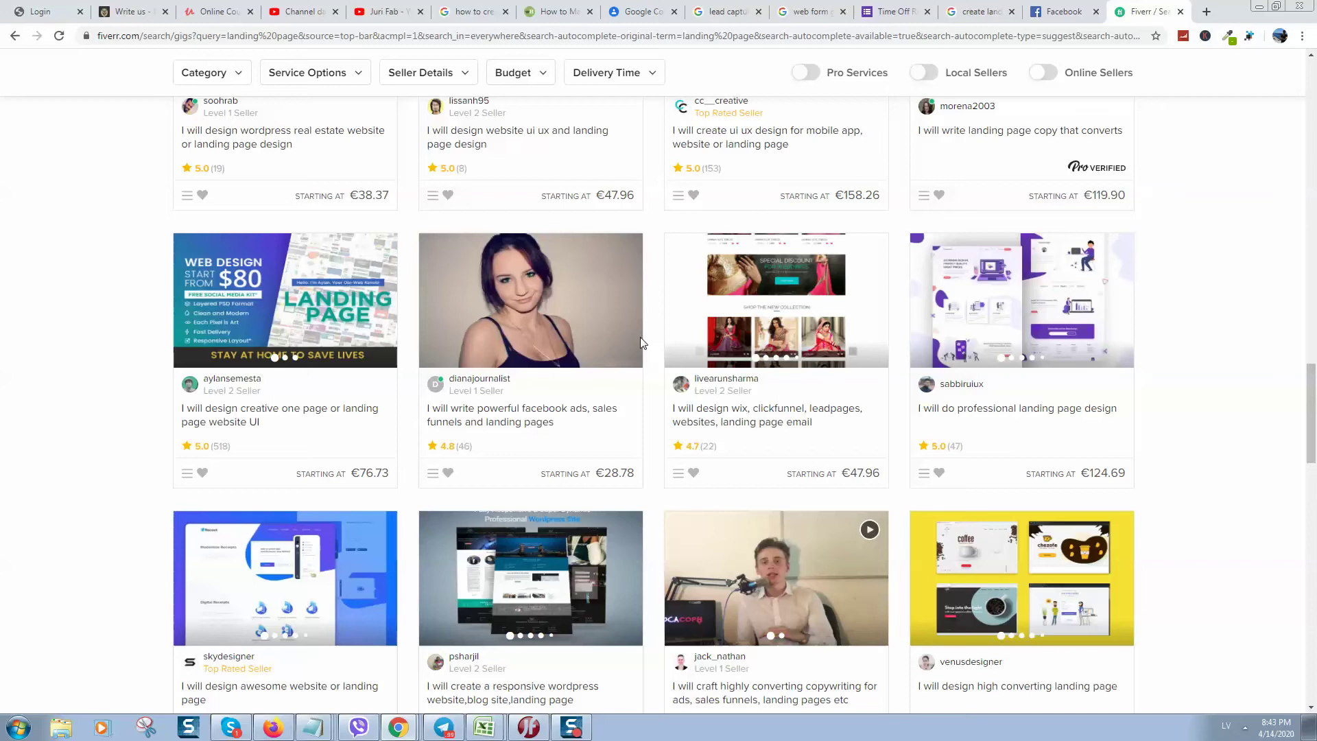
pyautogui.scroll(-4, 643, 341)
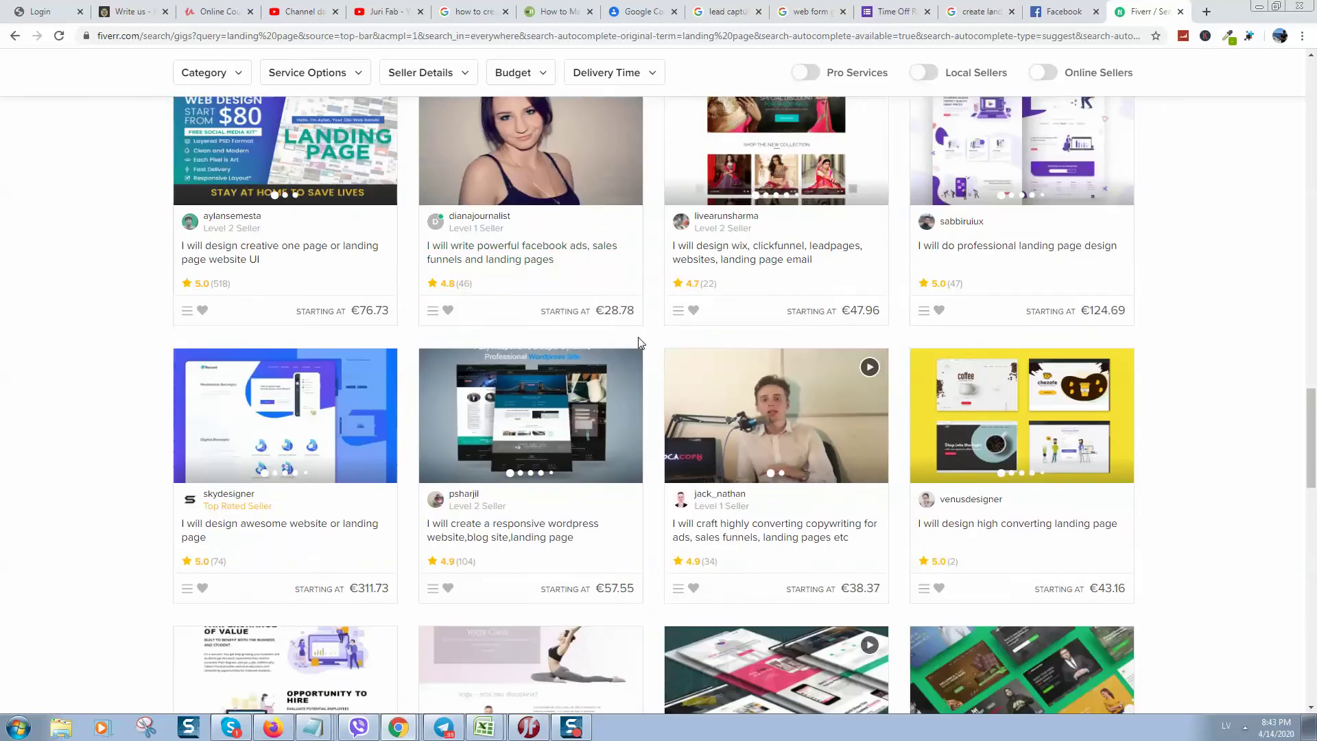
pyautogui.scroll(-3, 639, 343)
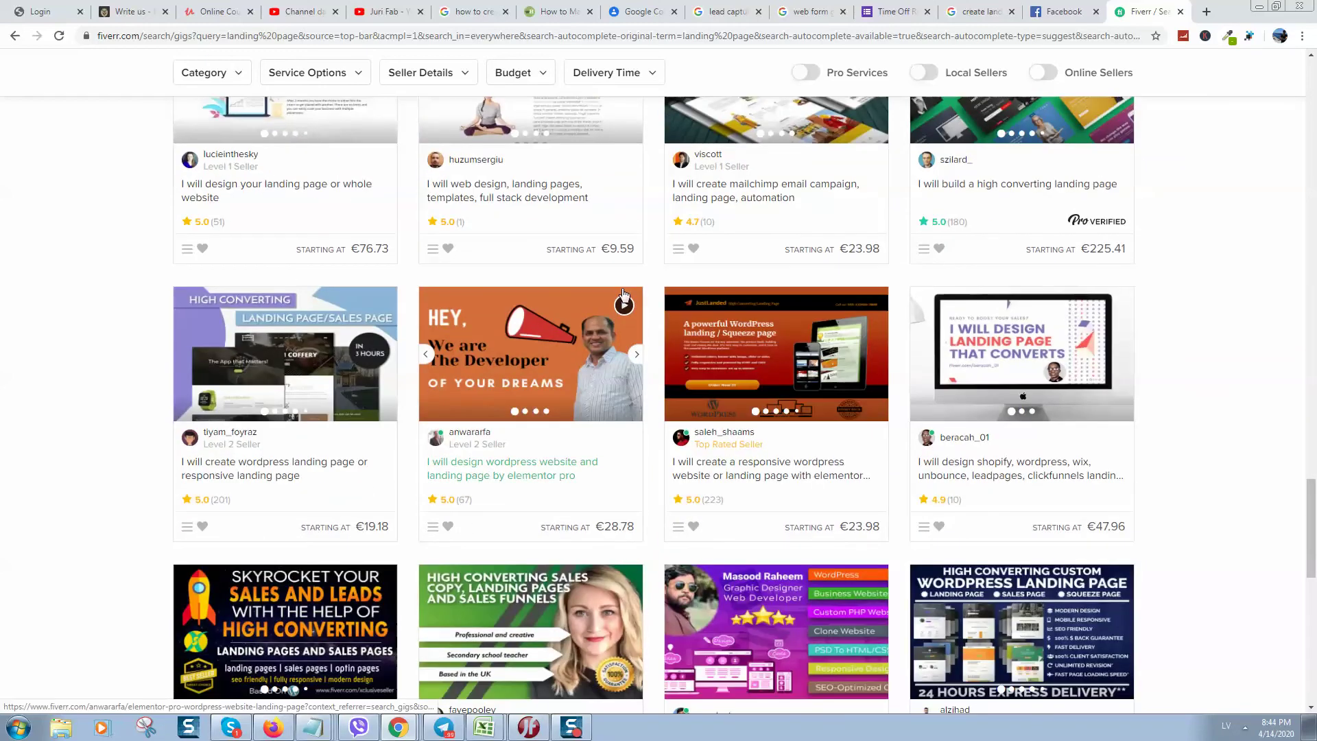
pyautogui.scroll(-3, 618, 247)
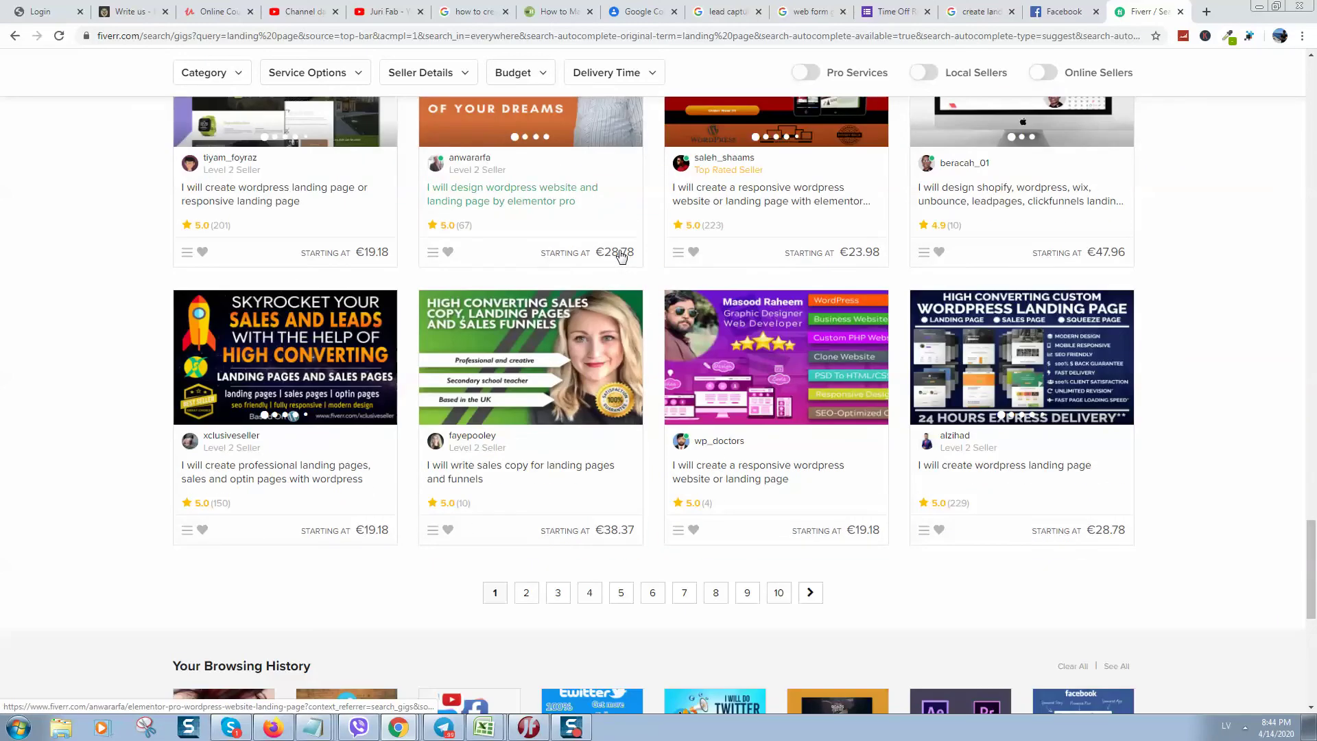
pyautogui.scroll(3, 630, 249)
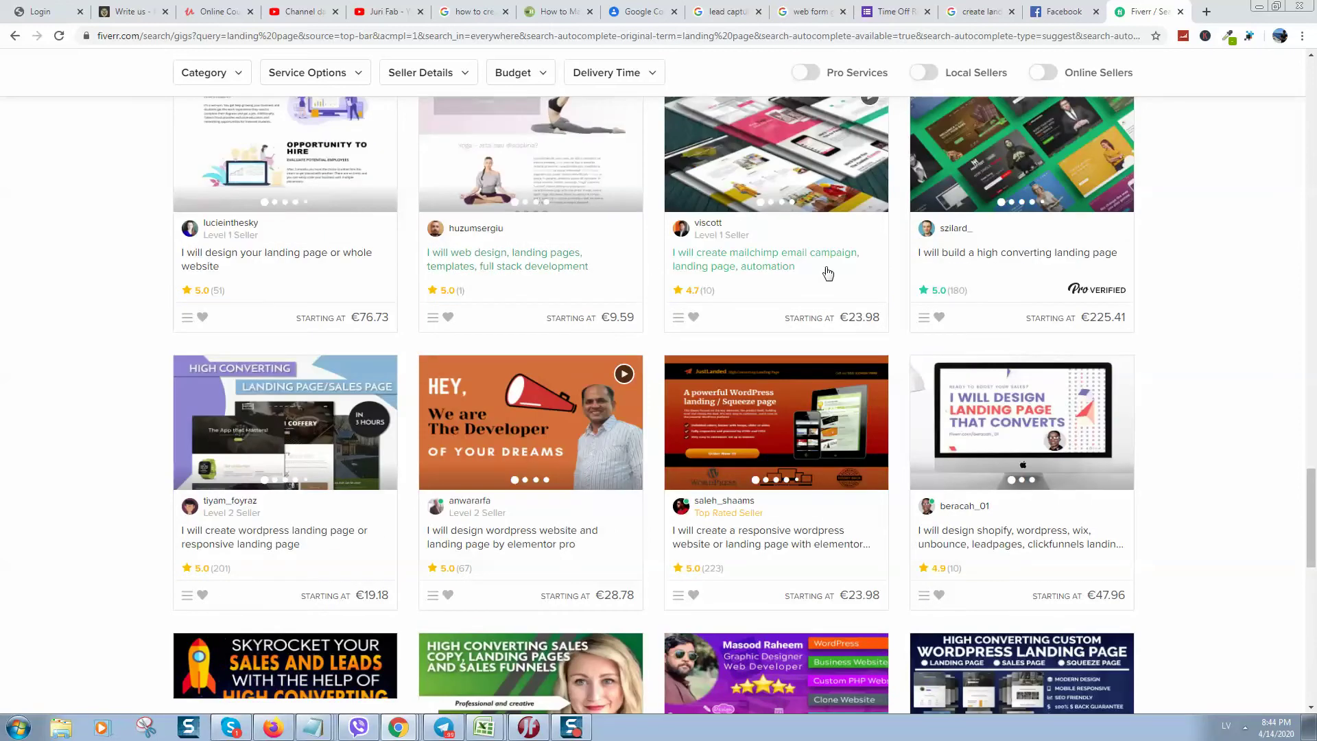
pyautogui.scroll(5, 813, 201)
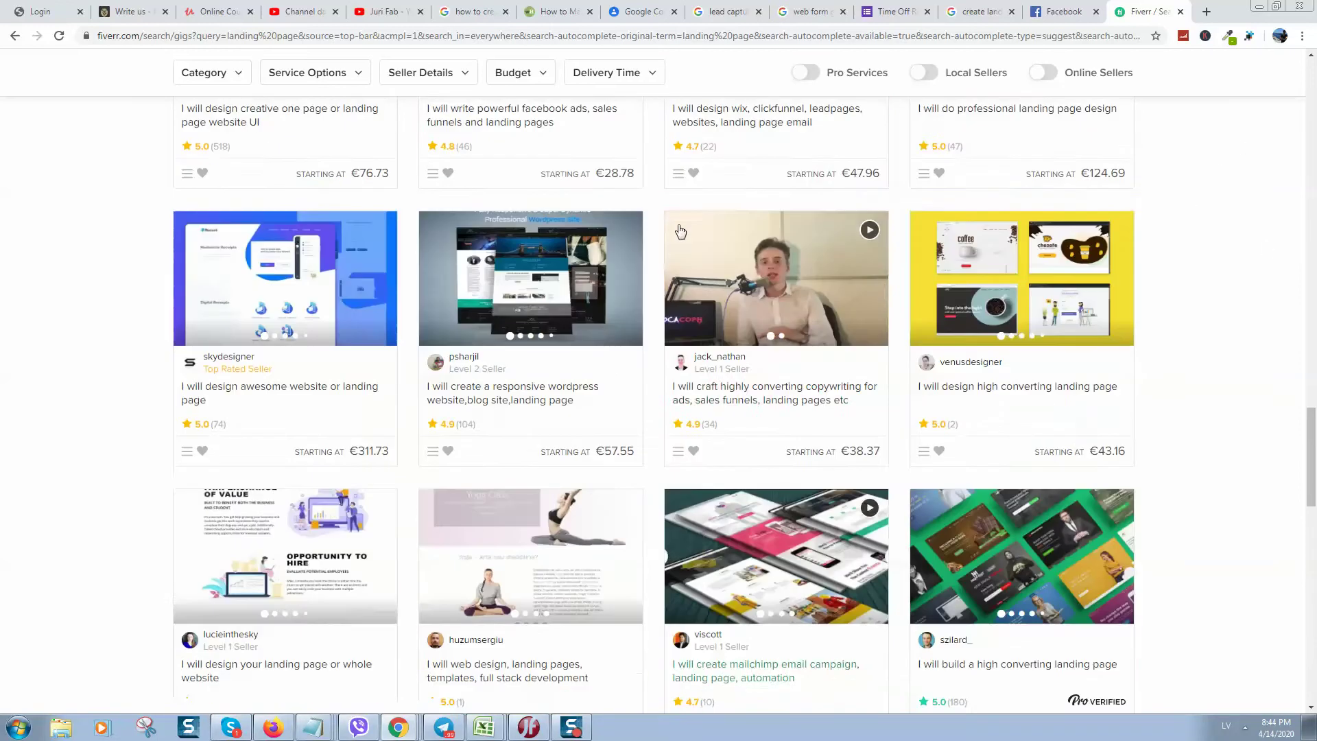
pyautogui.scroll(3, 671, 213)
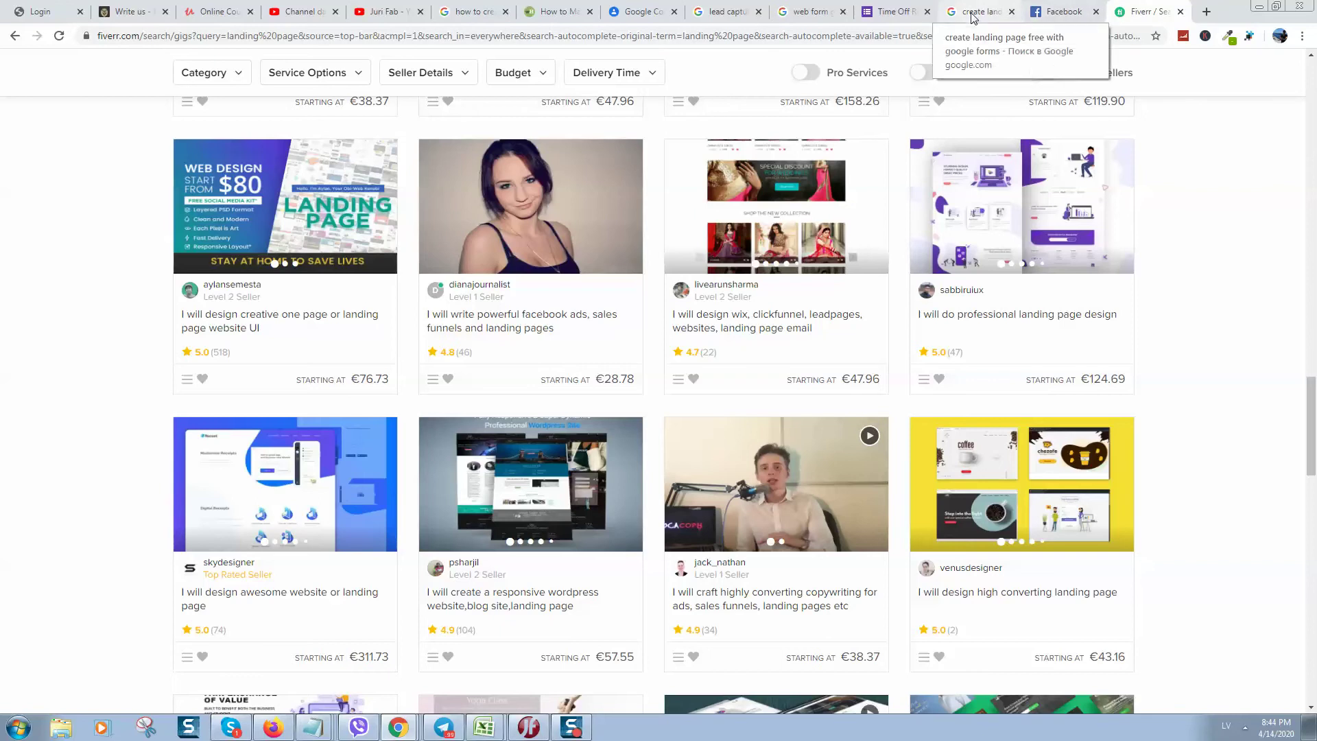
# - In the Join Community form, open and cancel Settings, then choose Get pre-filled link
pyautogui.click(891, 12)
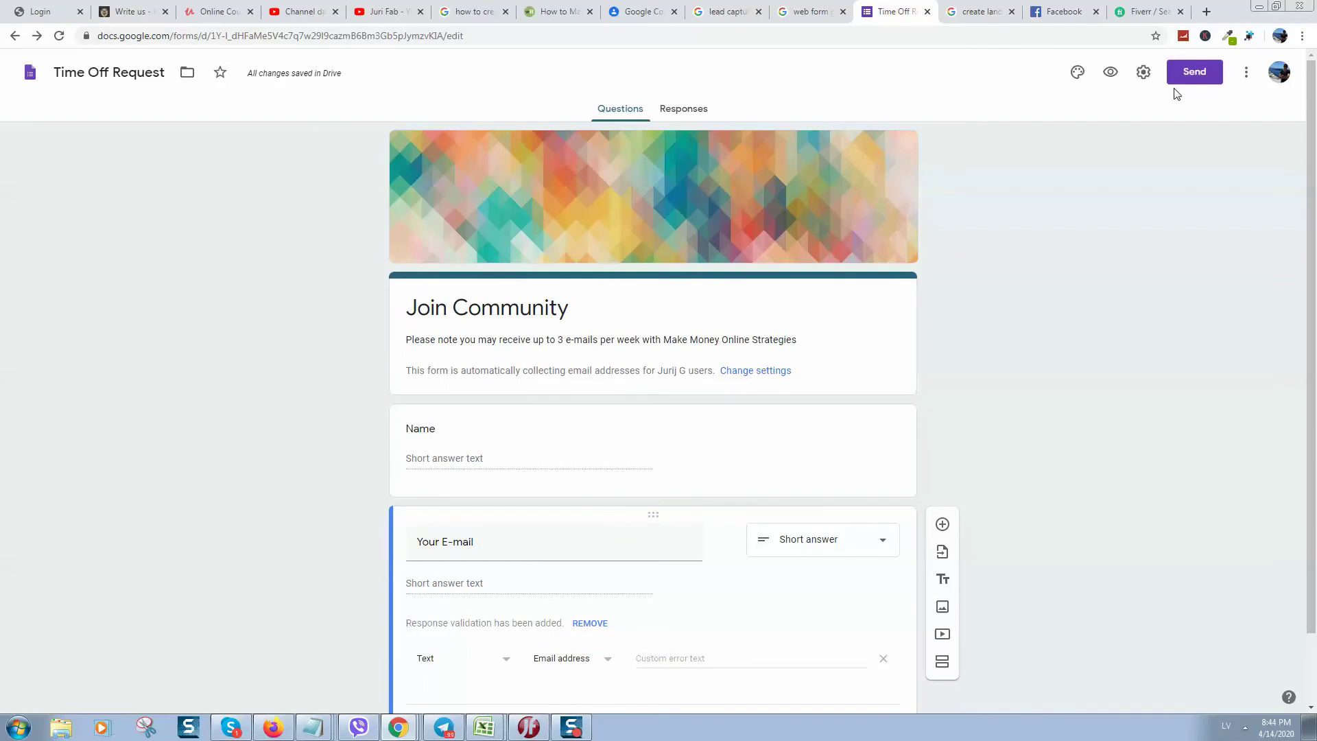
pyautogui.click(1142, 72)
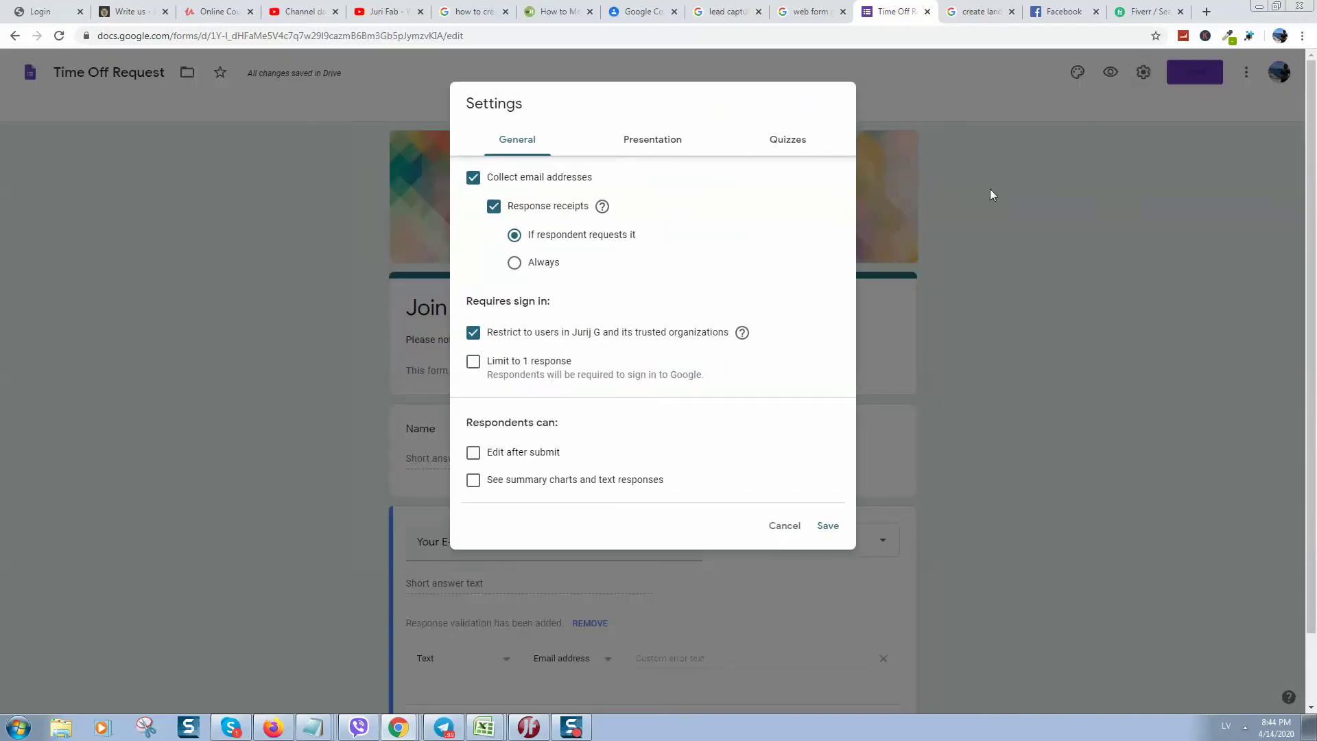
pyautogui.click(1078, 312)
pyautogui.click(1245, 72)
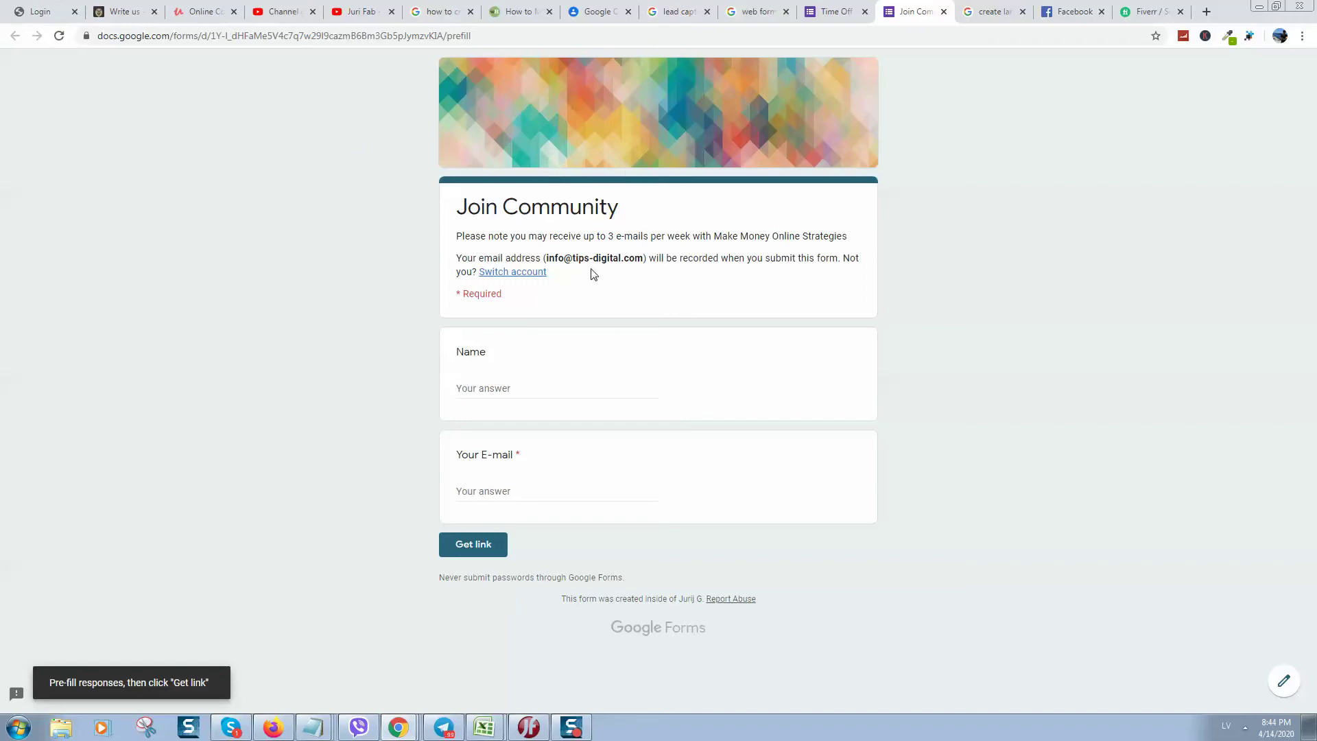
# - Leave the pre-filled Name answer empty and select the recorded email notice text
pyautogui.click(500, 388)
pyautogui.click(928, 471)
pyautogui.moveTo(547, 258); pyautogui.dragTo(637, 259)
pyautogui.click(637, 278)
pyautogui.moveTo(504, 258); pyautogui.dragTo(646, 262)
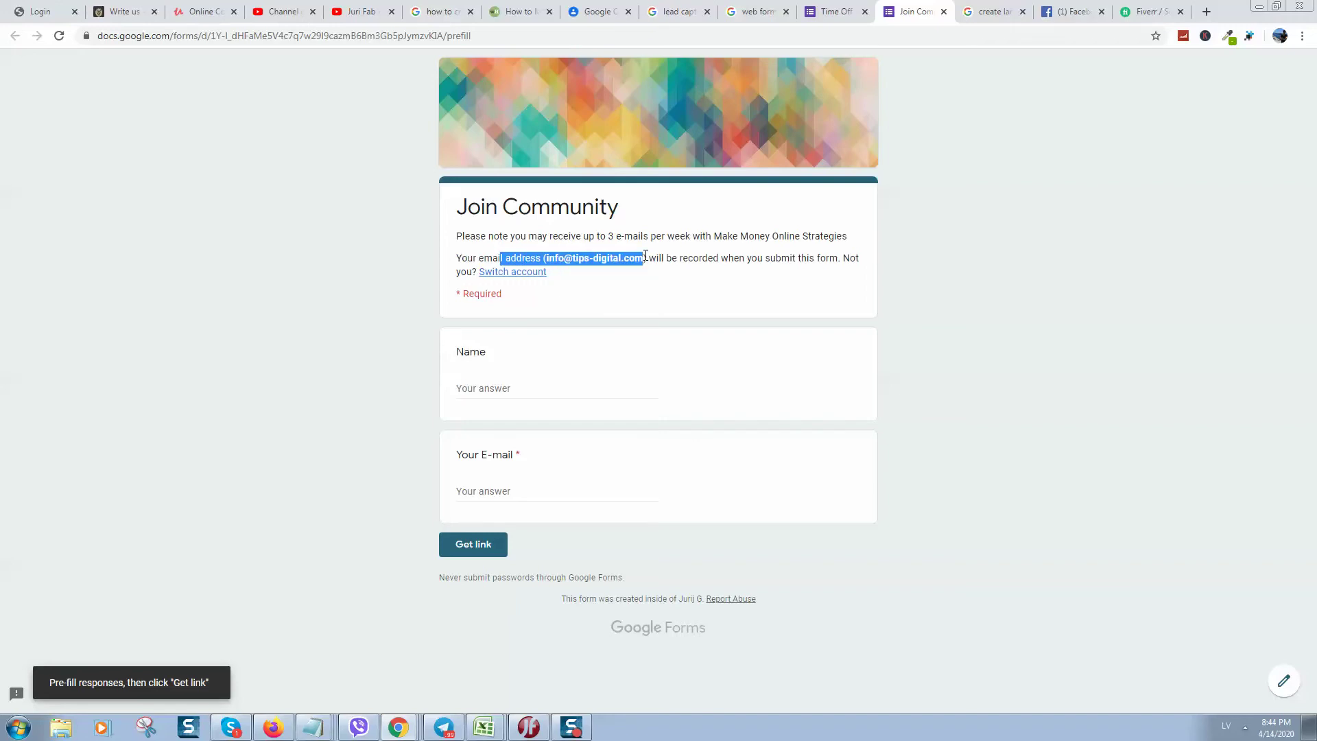
# - Focus the Your E-mail answer, reselect the email notice, and return to the form editor
pyautogui.click(613, 490)
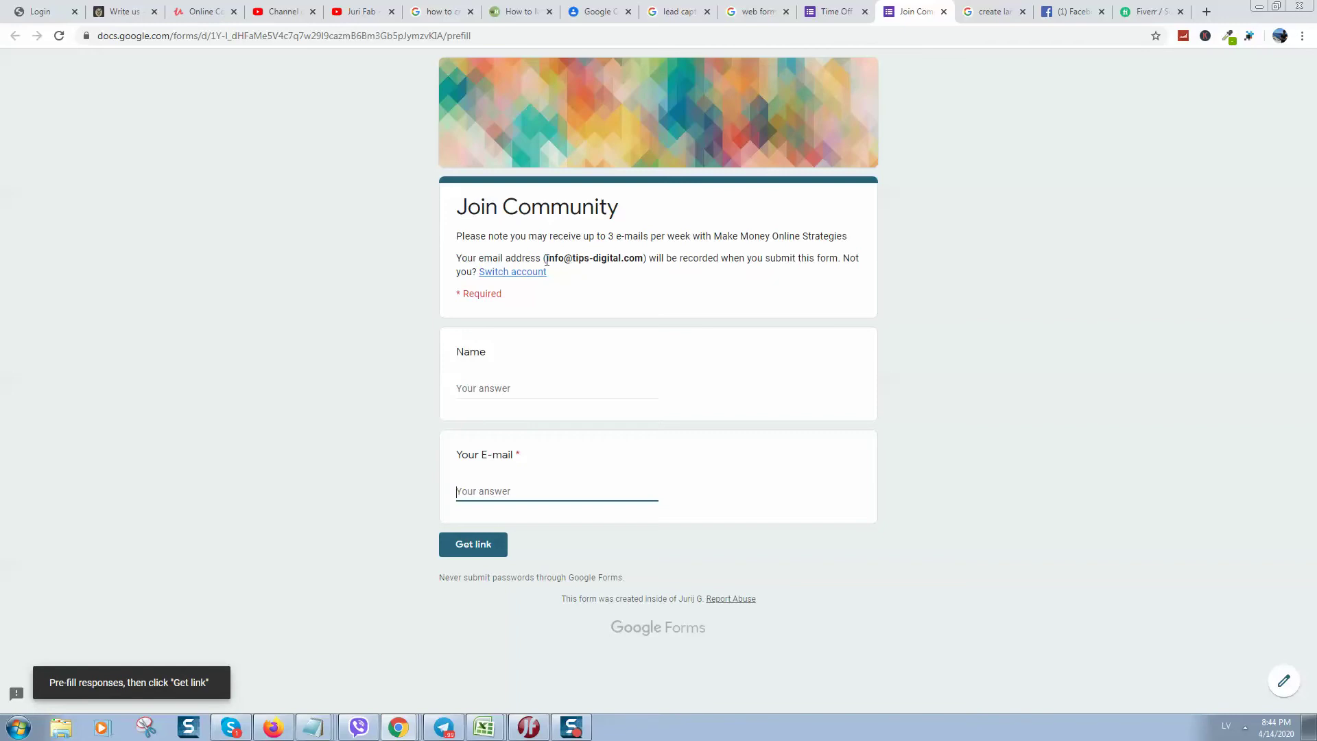
pyautogui.moveTo(546, 259); pyautogui.dragTo(648, 260)
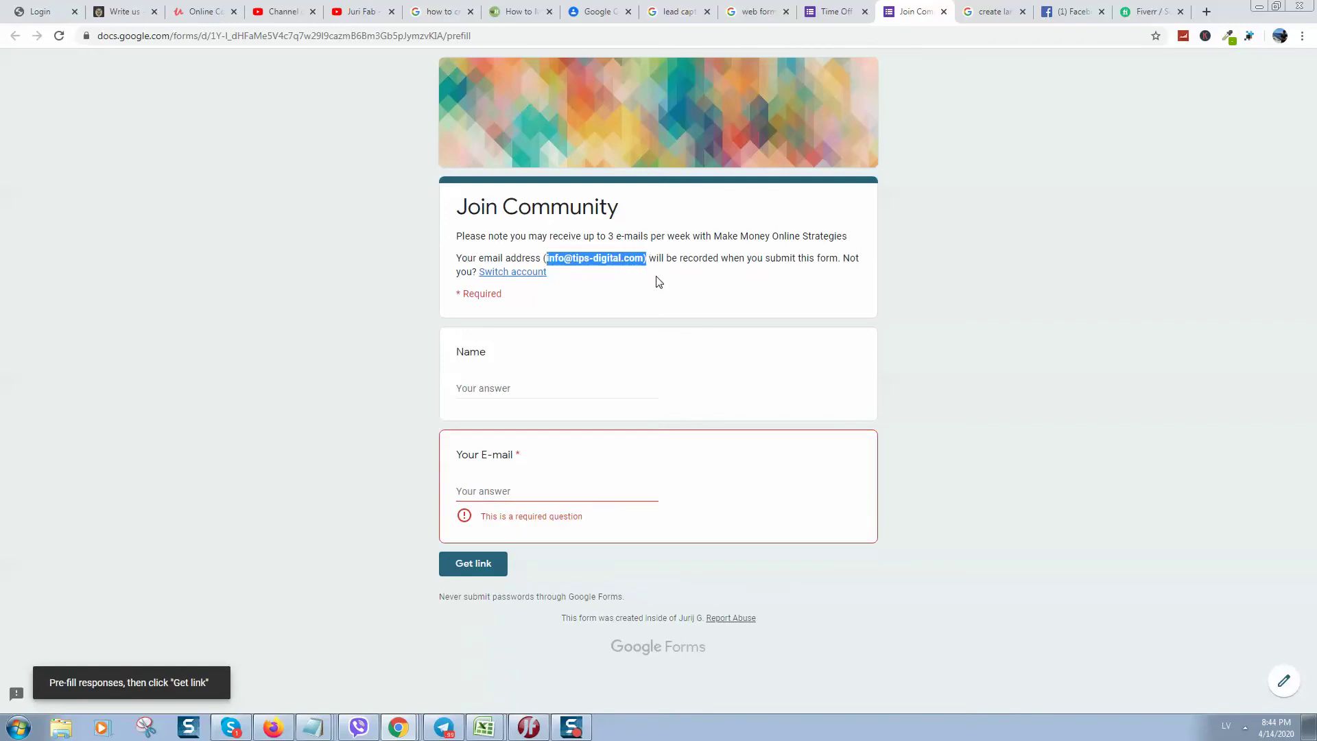
pyautogui.tripleClick(920, 254)
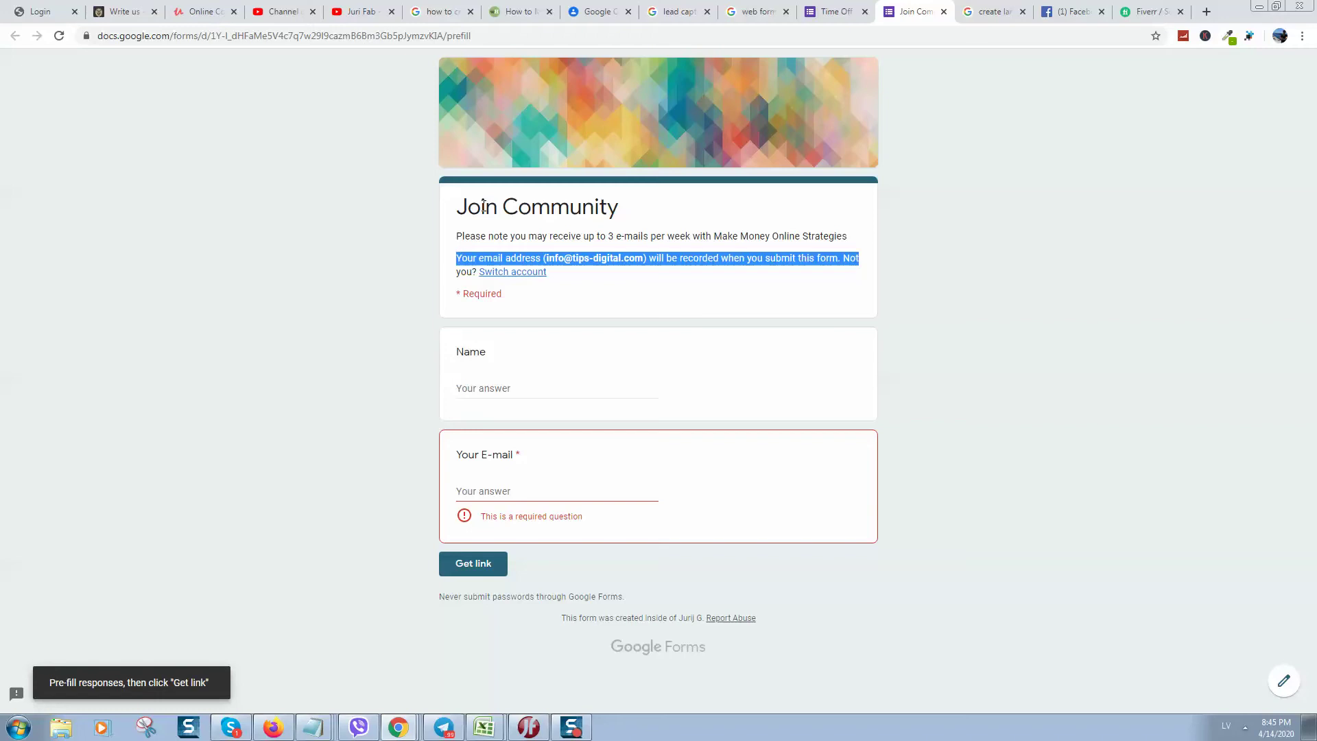
pyautogui.click(1040, 146)
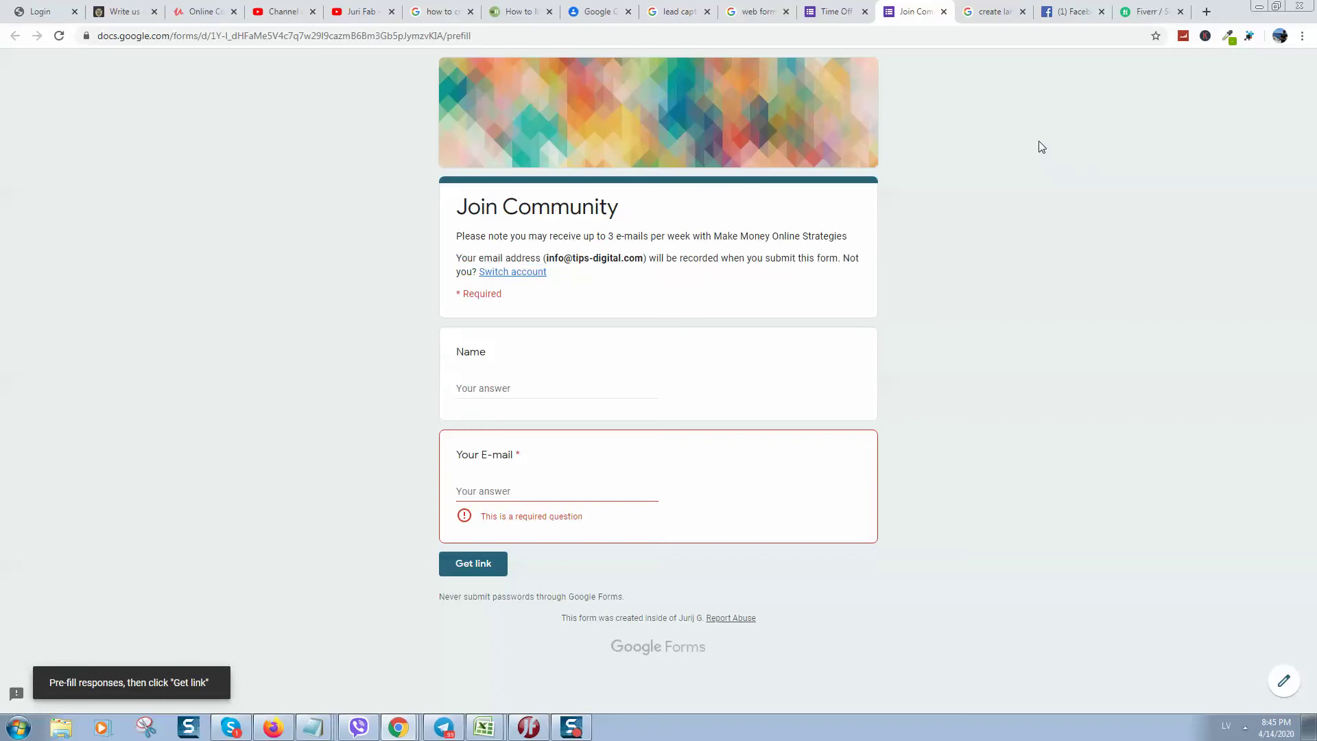
pyautogui.click(837, 11)
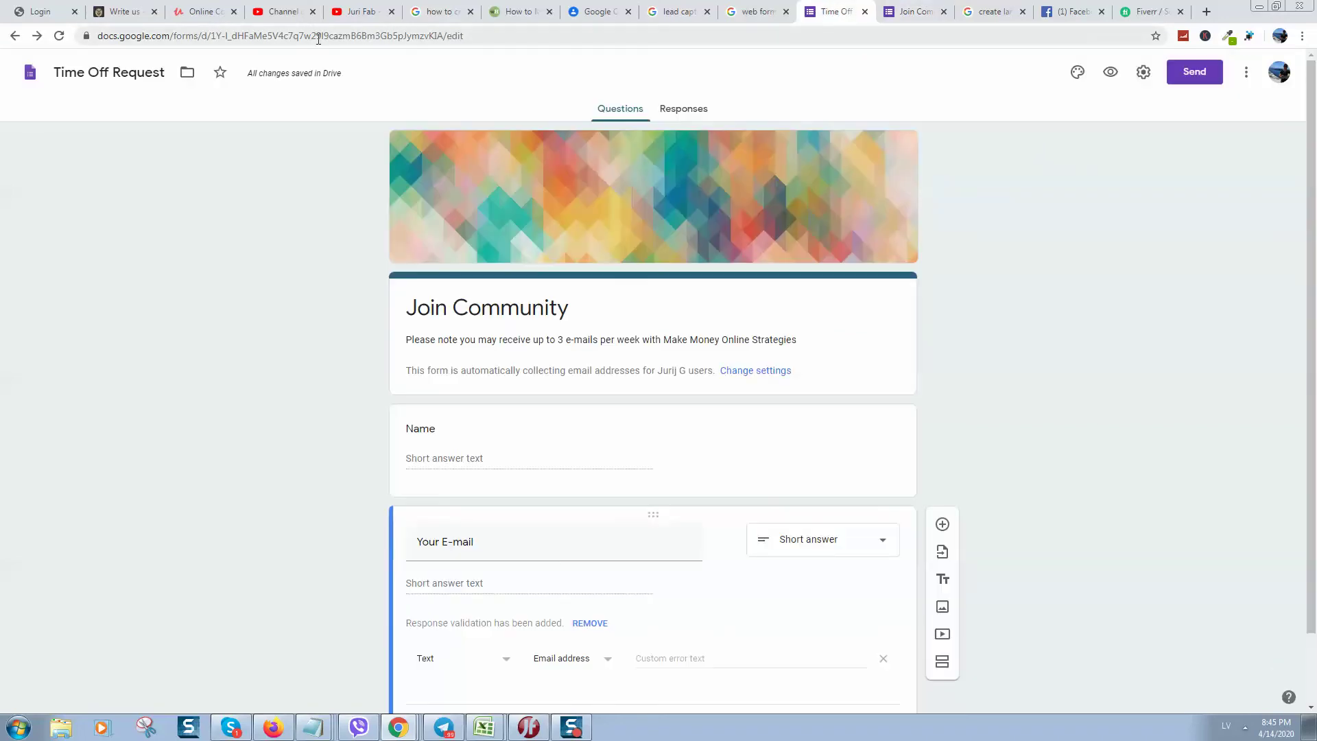
# - Search 'docs google form', open the Google Forms home, and view the Template gallery
pyautogui.click(1207, 11)
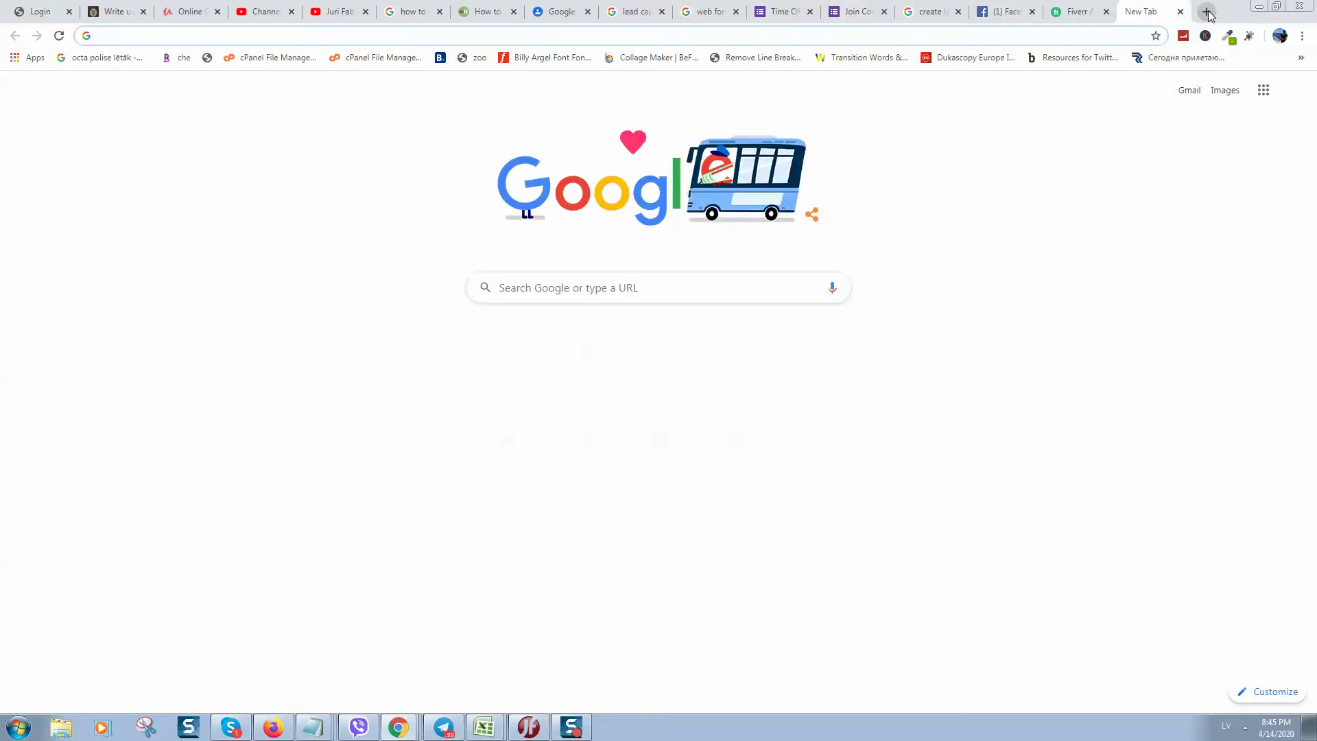
pyautogui.write('docs go')
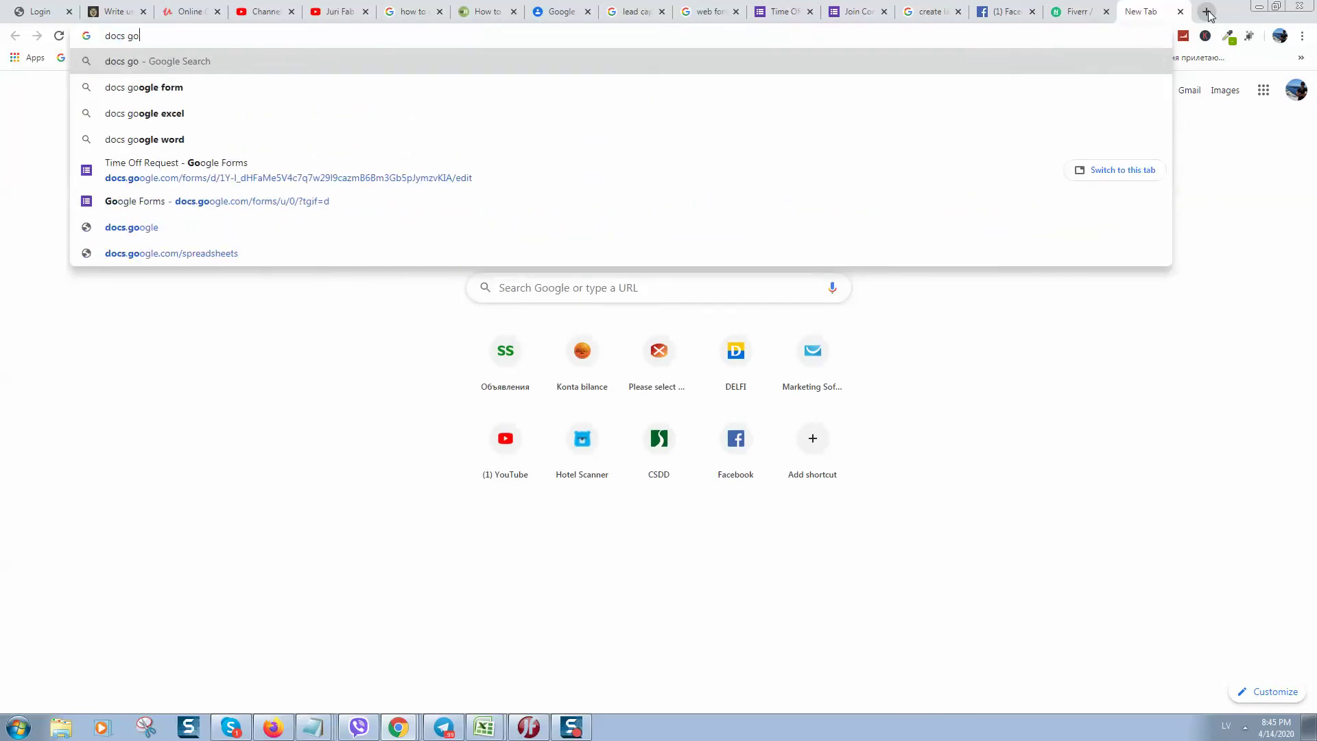
pyautogui.write('ogle')
pyautogui.press('Down')
pyautogui.press('Return')
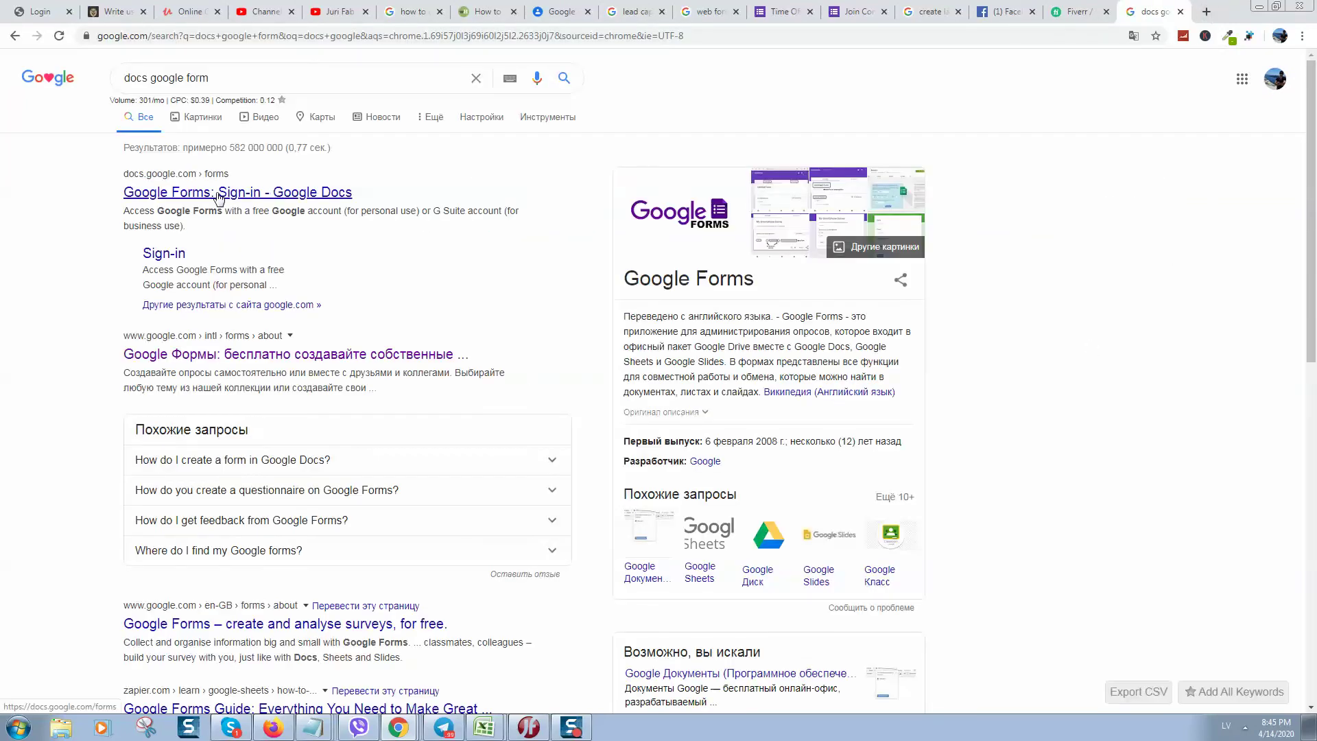
pyautogui.click(219, 196)
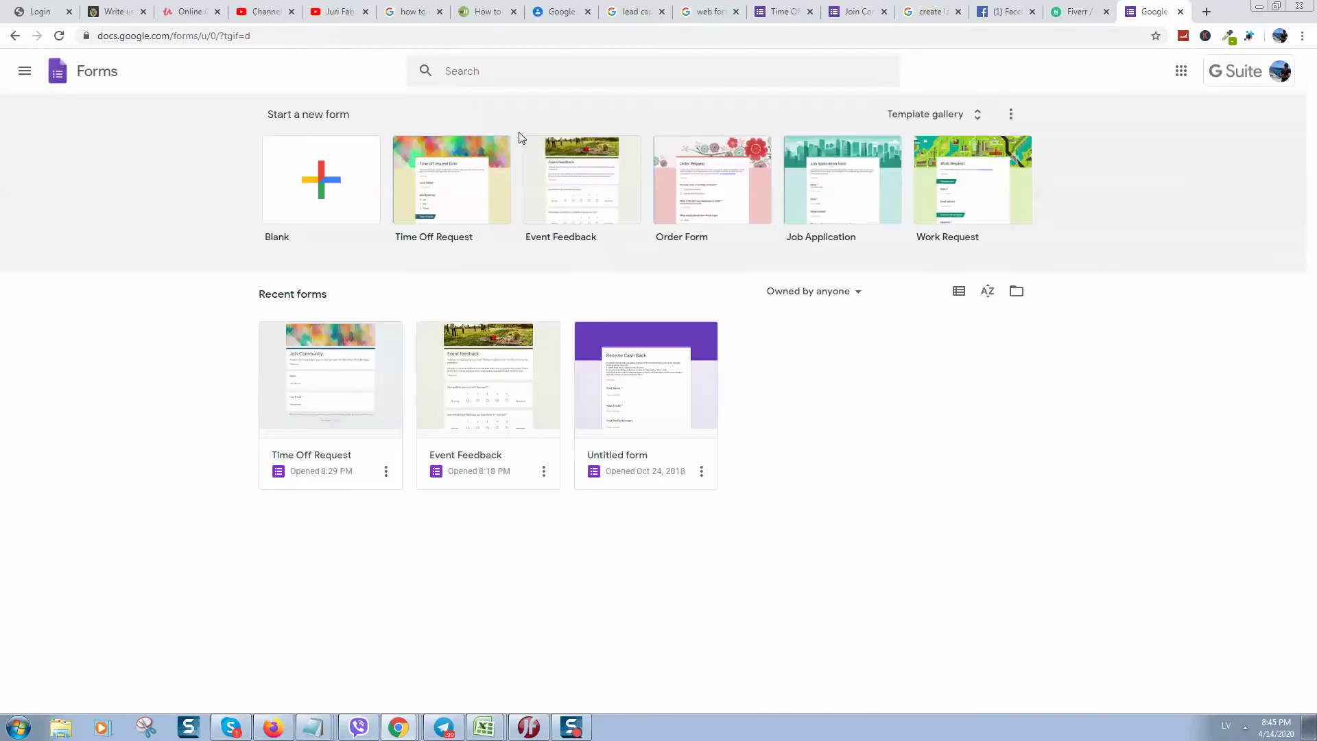
pyautogui.click(978, 115)
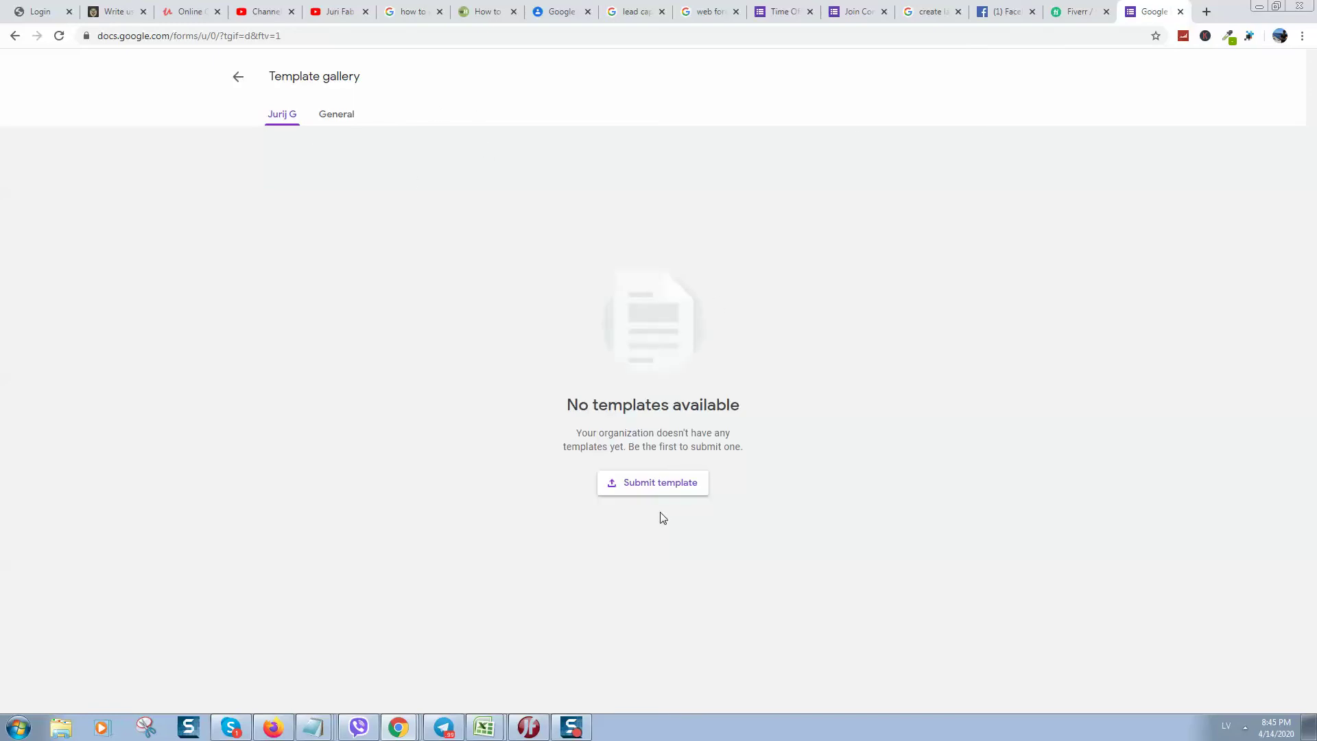
# - Start a new form from the Contact Information template in the General gallery
pyautogui.click(335, 114)
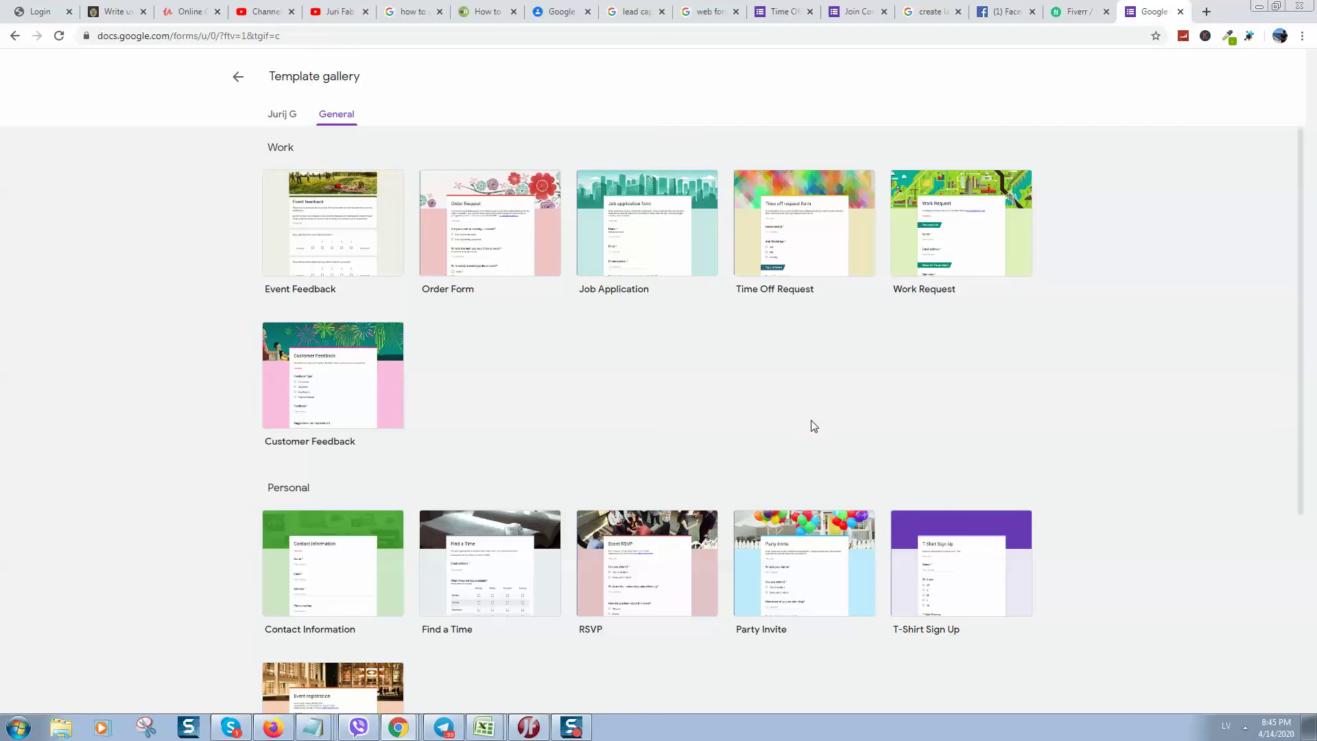
pyautogui.scroll(-2, 812, 425)
pyautogui.scroll(-2, 668, 309)
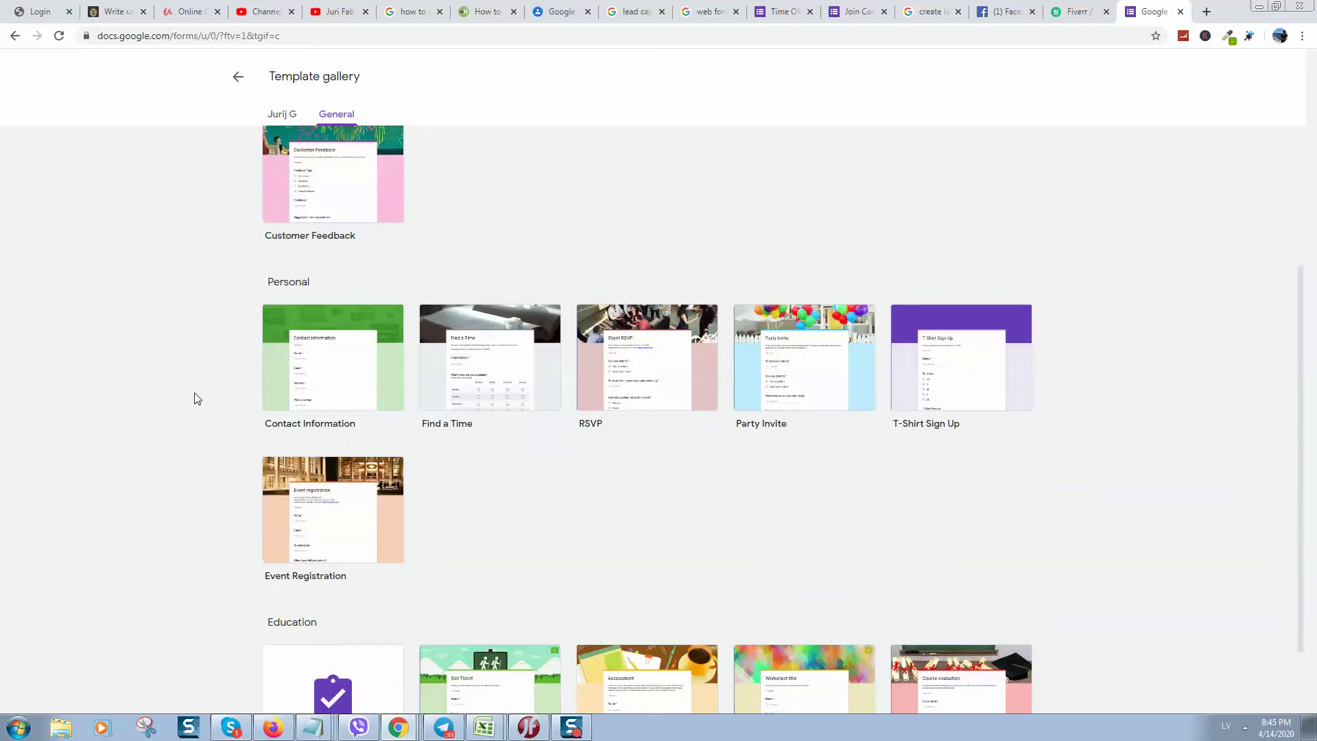
pyautogui.click(346, 384)
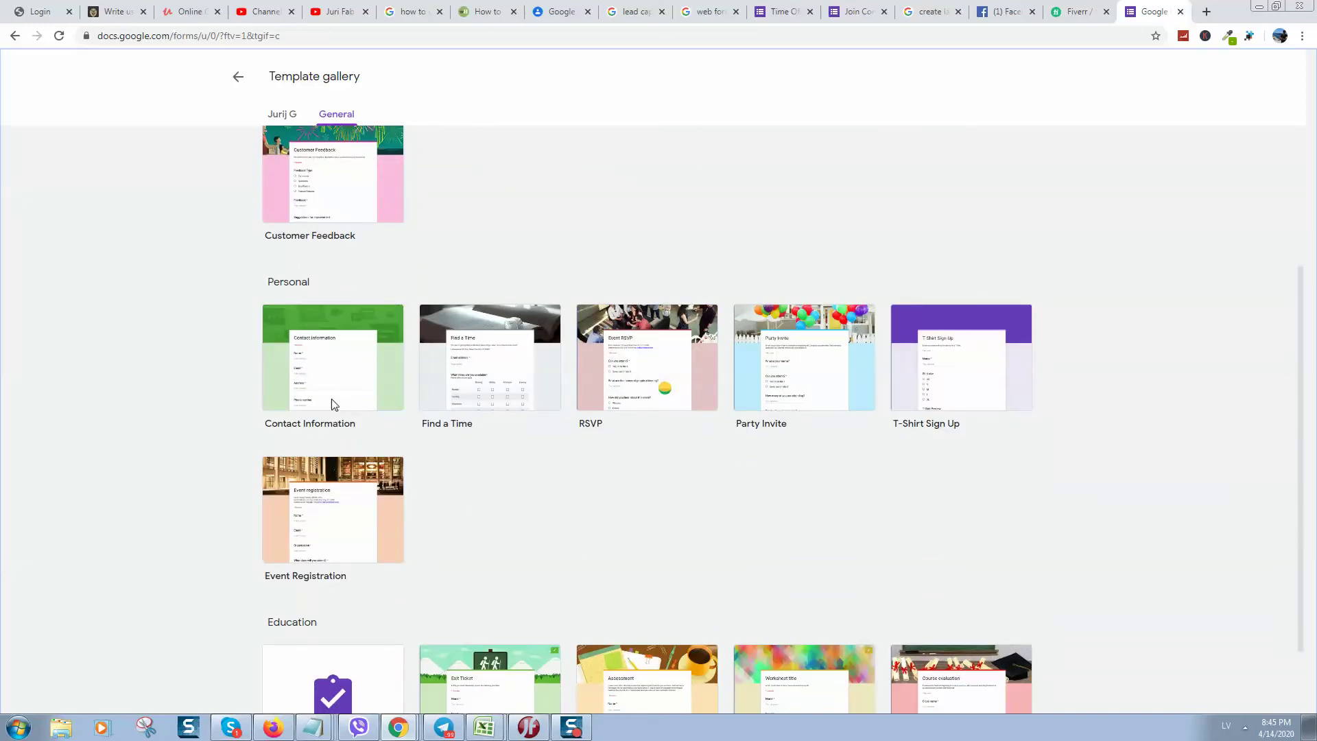
pyautogui.click(355, 397)
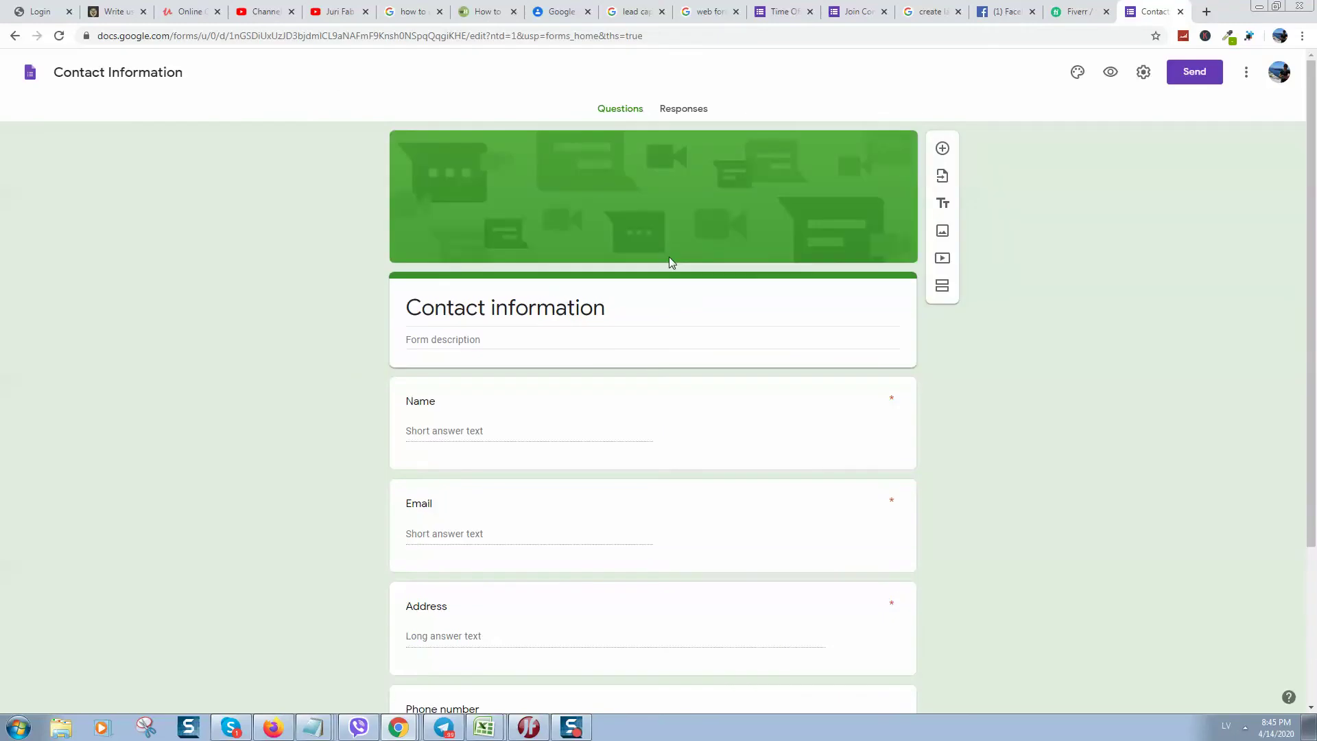
pyautogui.scroll(-3, 485, 309)
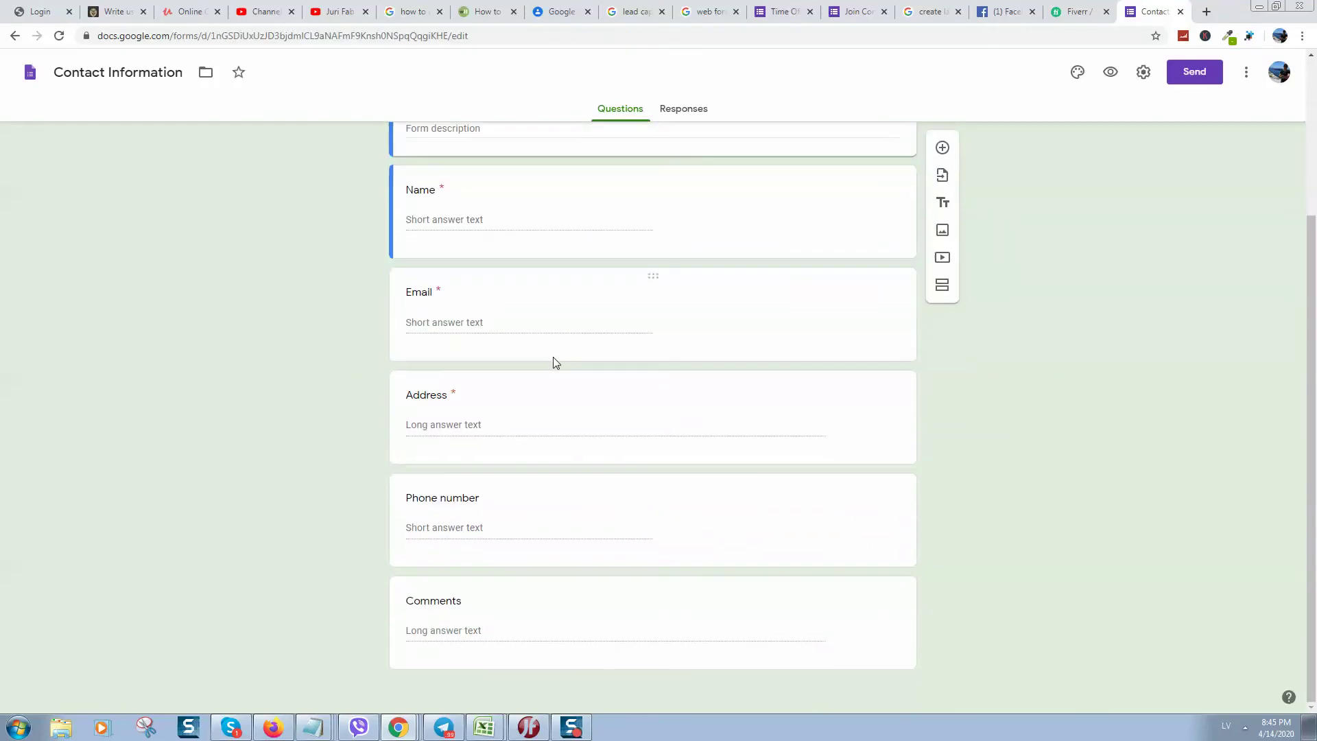
pyautogui.scroll(2, 531, 526)
pyautogui.scroll(1, 495, 474)
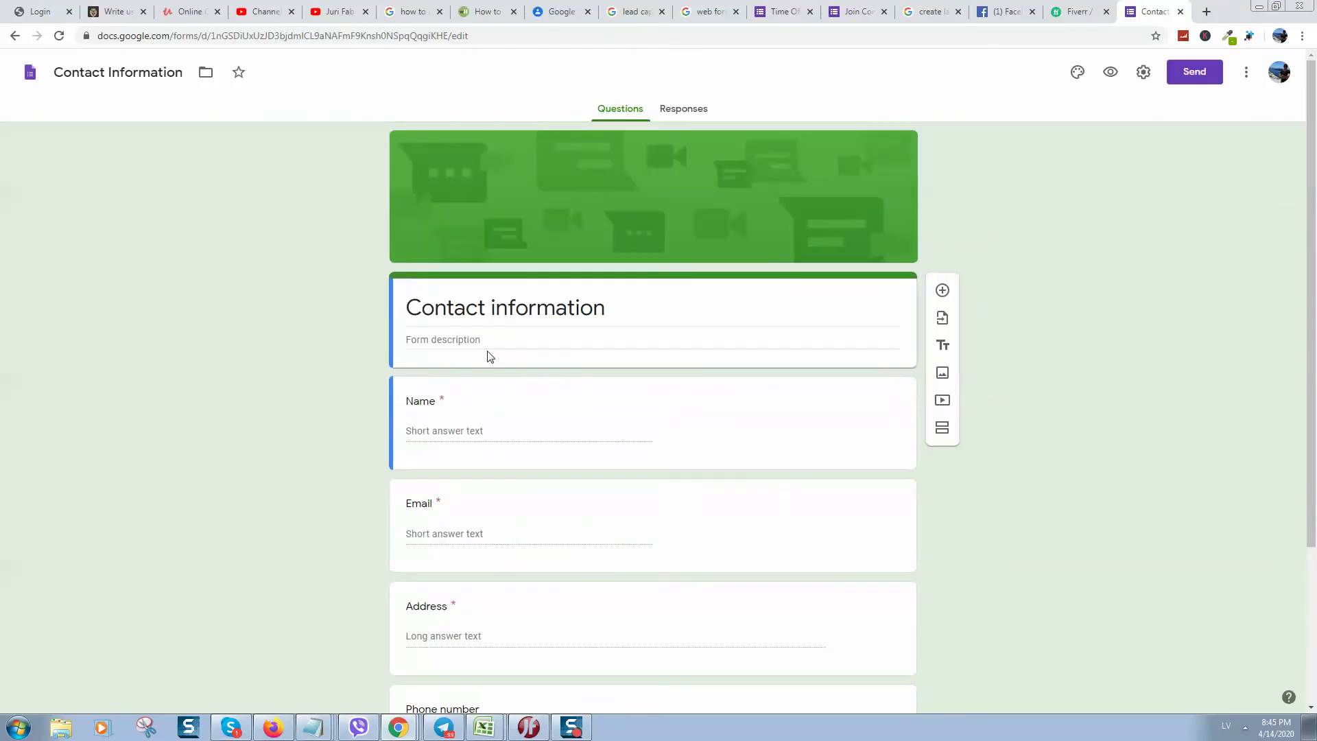
pyautogui.click(1145, 74)
pyautogui.click(1079, 136)
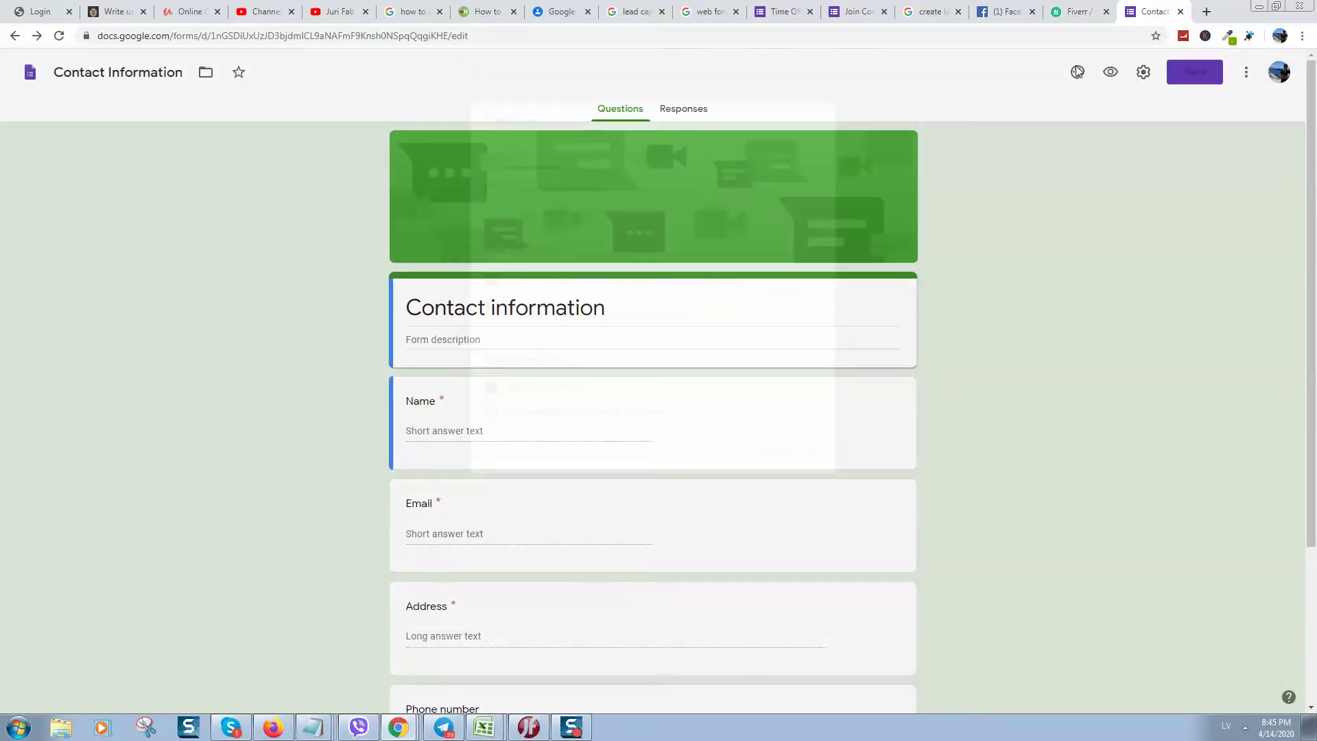
pyautogui.click(1111, 72)
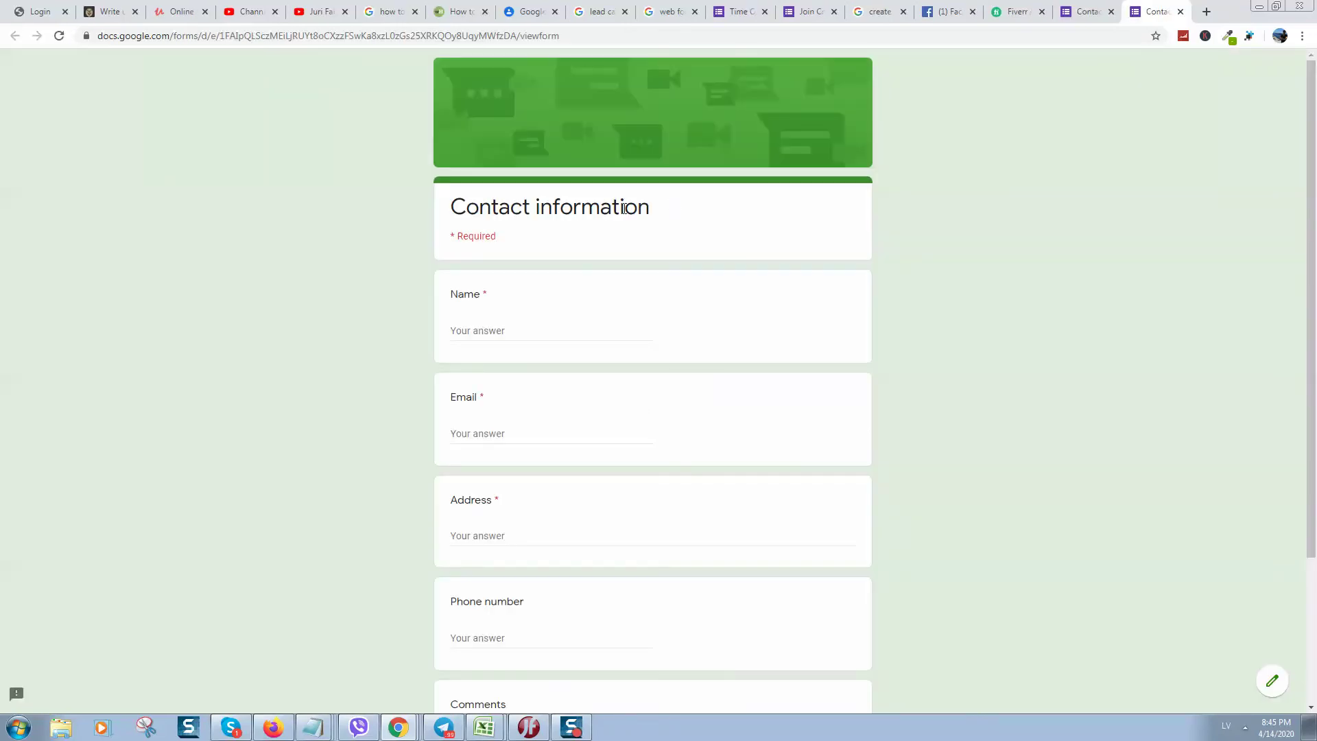
pyautogui.scroll(-5, 570, 217)
pyautogui.scroll(5, 653, 251)
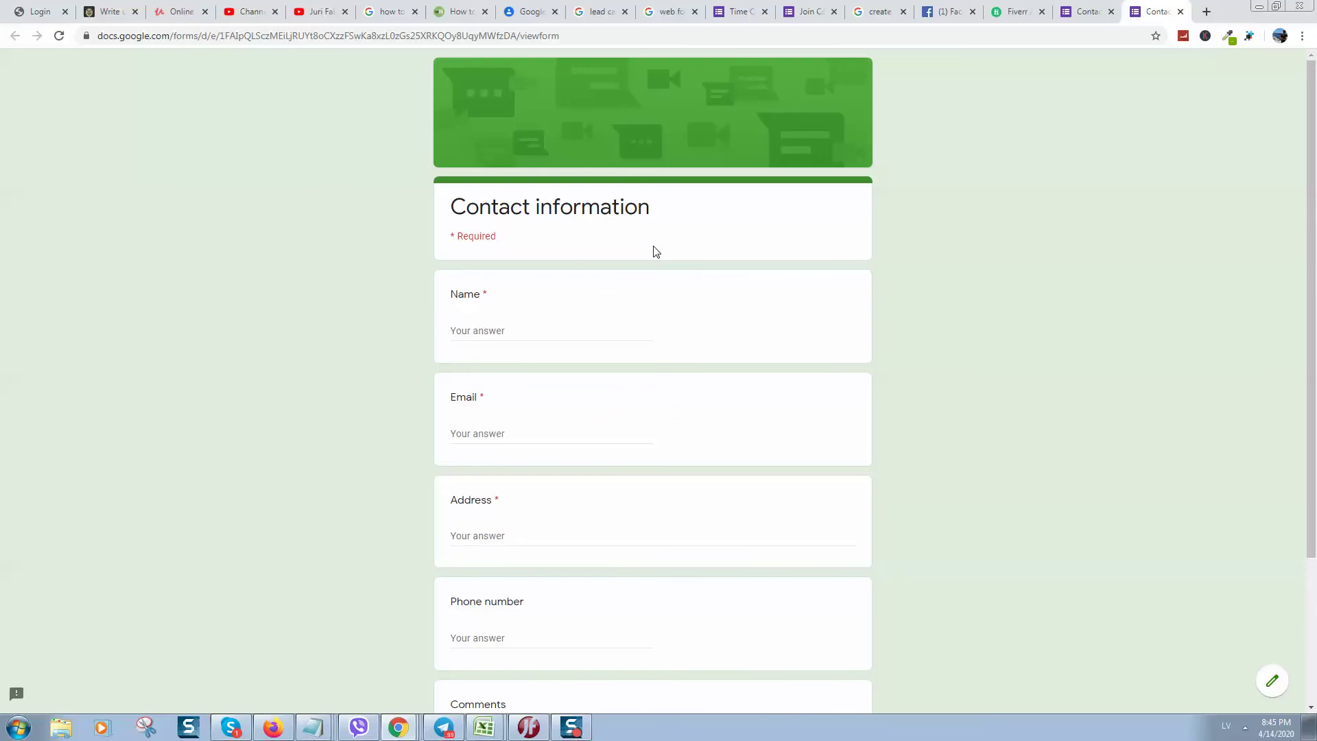
pyautogui.click(1180, 11)
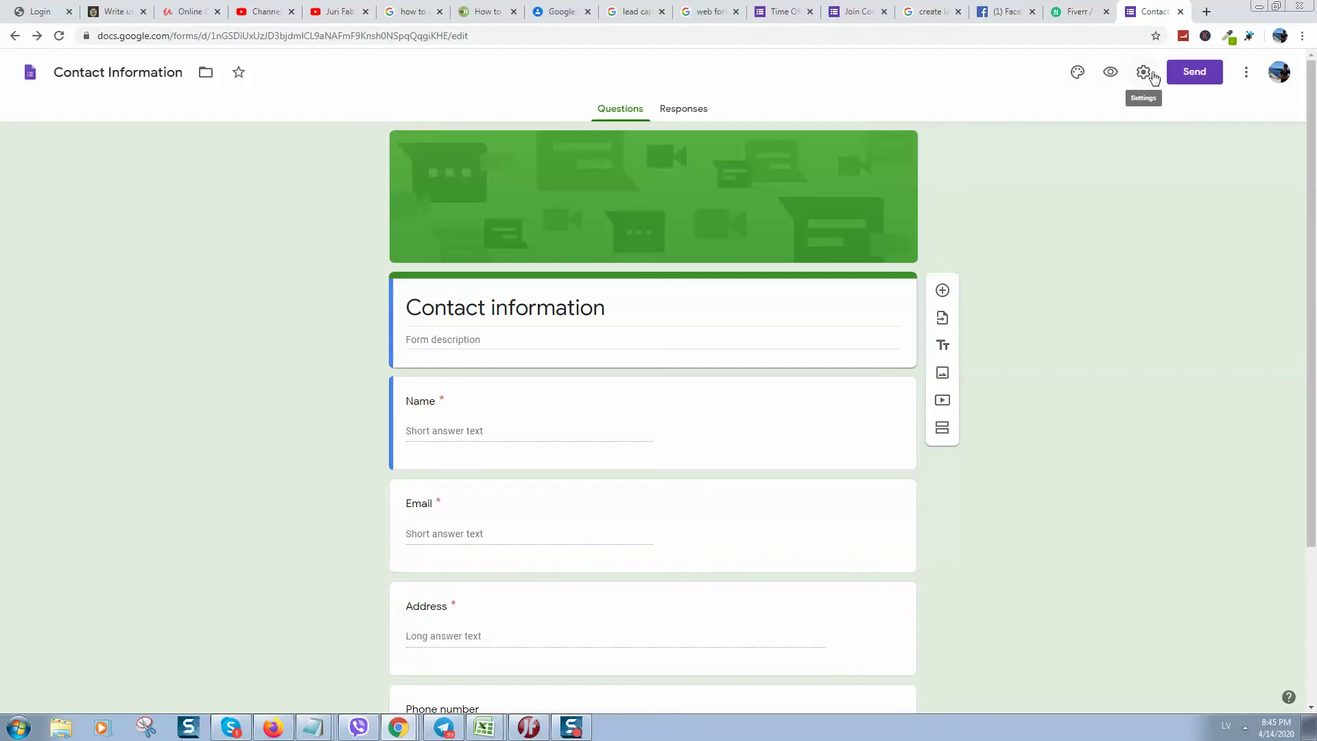
# - Review the form's general and presentation settings, then close Settings without saving
pyautogui.click(1145, 72)
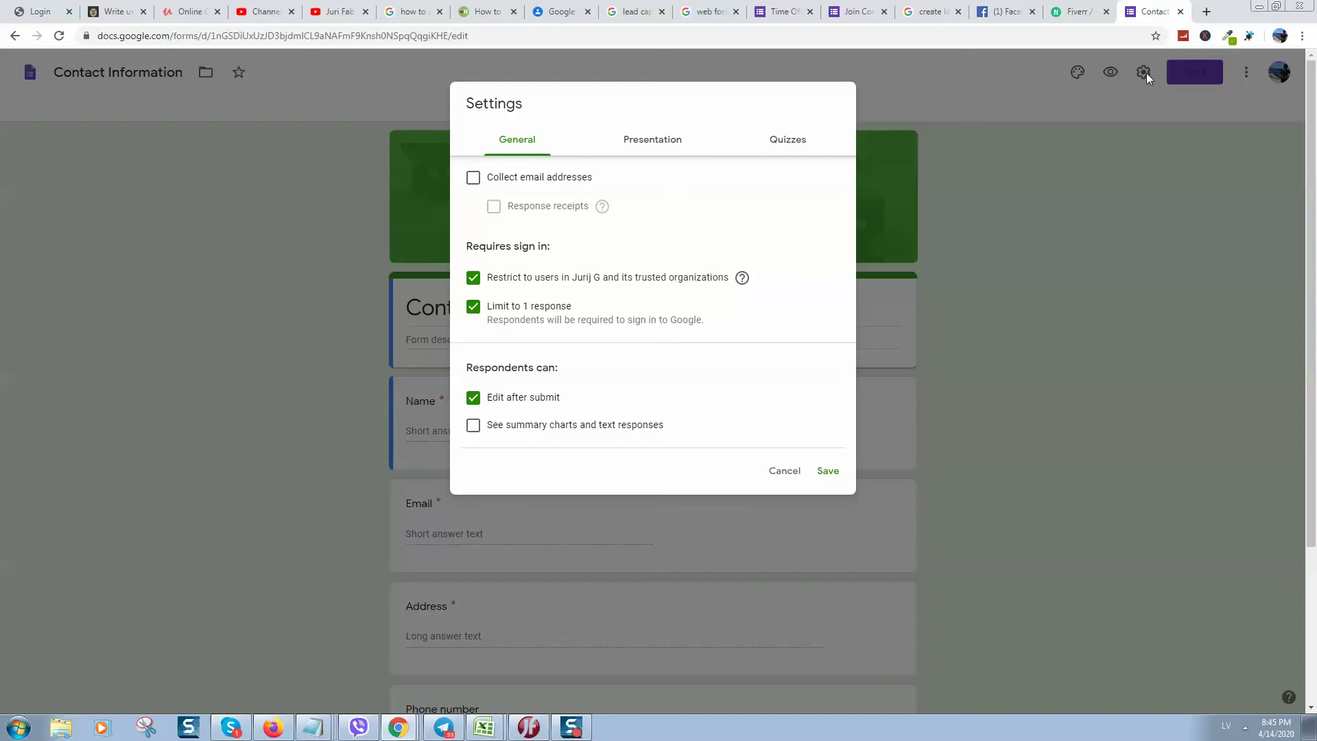
pyautogui.click(652, 139)
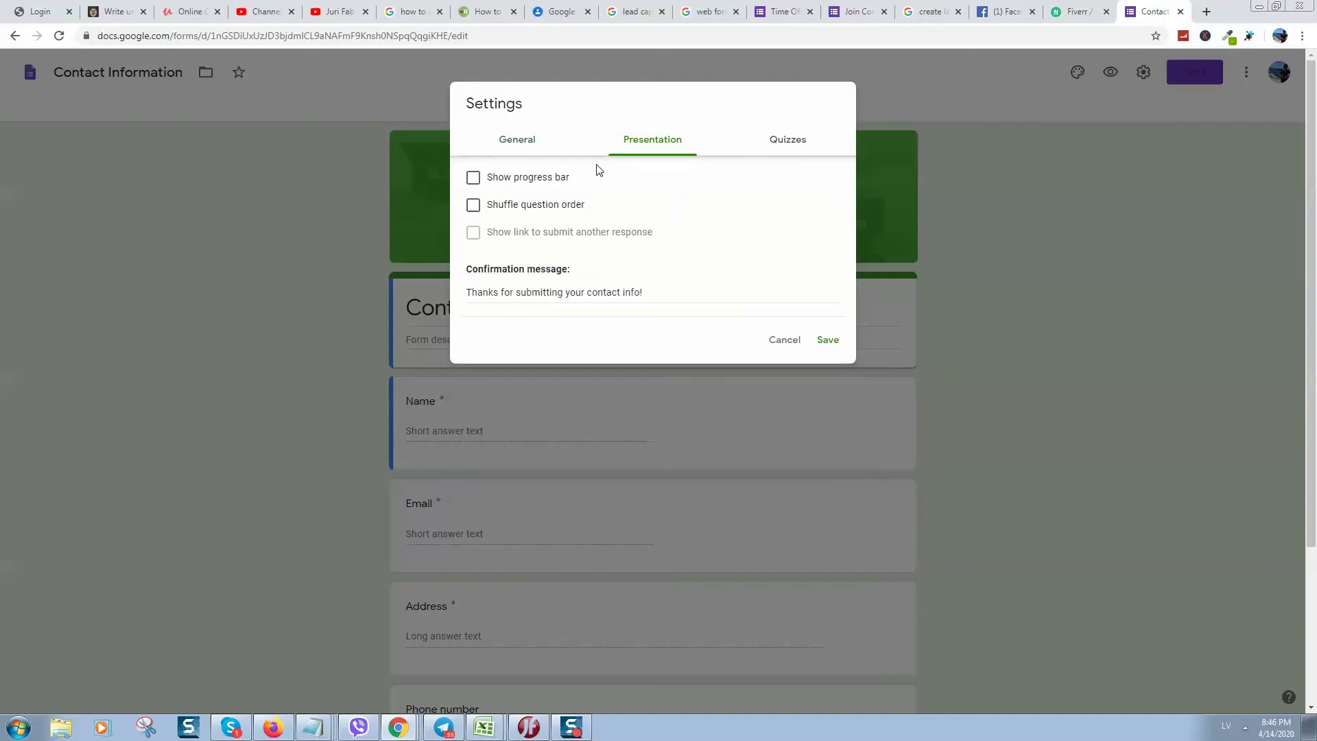
pyautogui.click(517, 138)
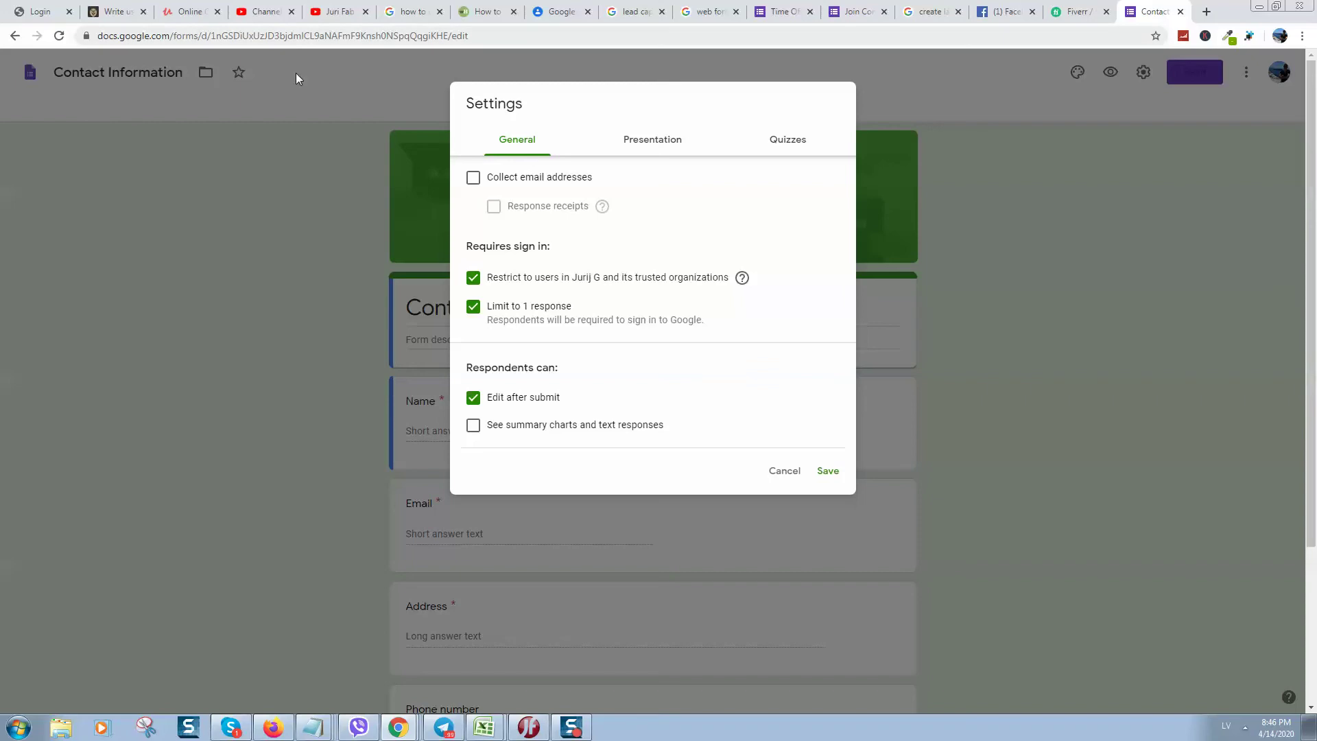
pyautogui.click(790, 473)
# - Copy the shortened forms.gle link from the Send dialog's Link tab
pyautogui.click(1246, 72)
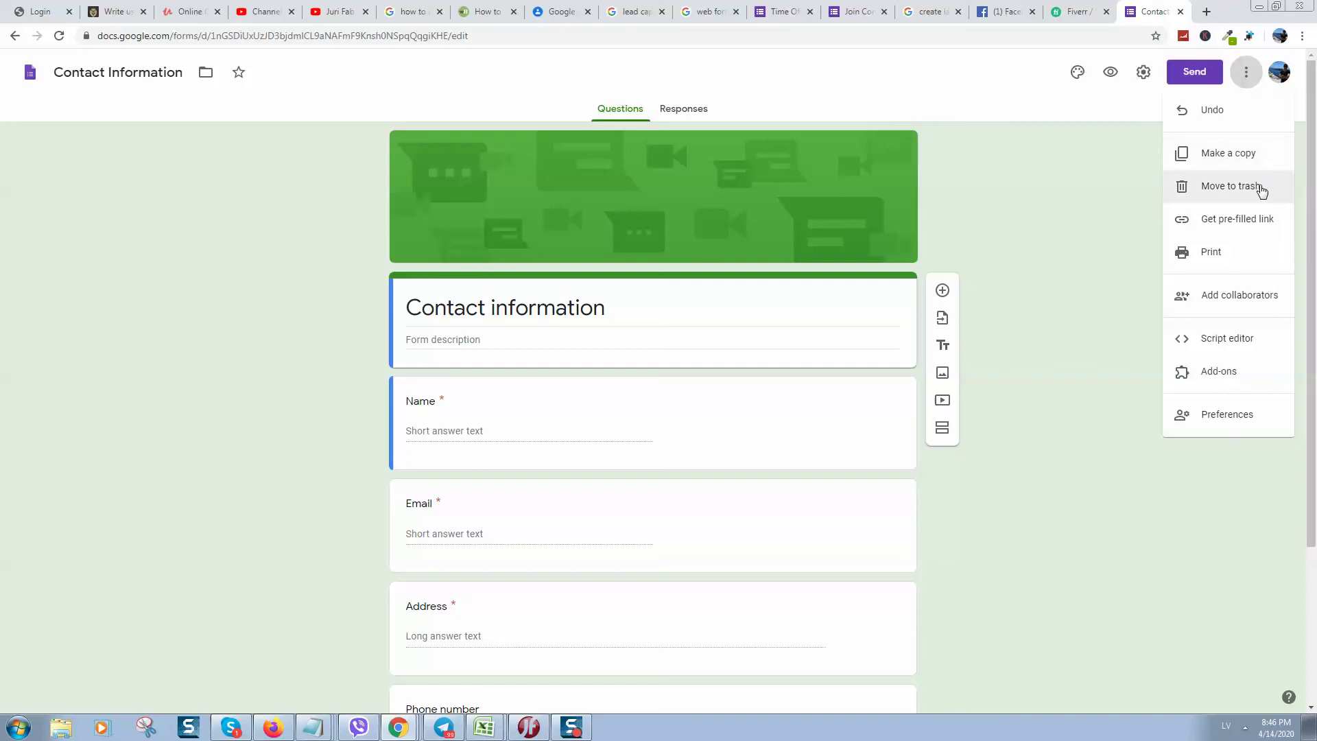
pyautogui.click(1246, 72)
pyautogui.click(1193, 72)
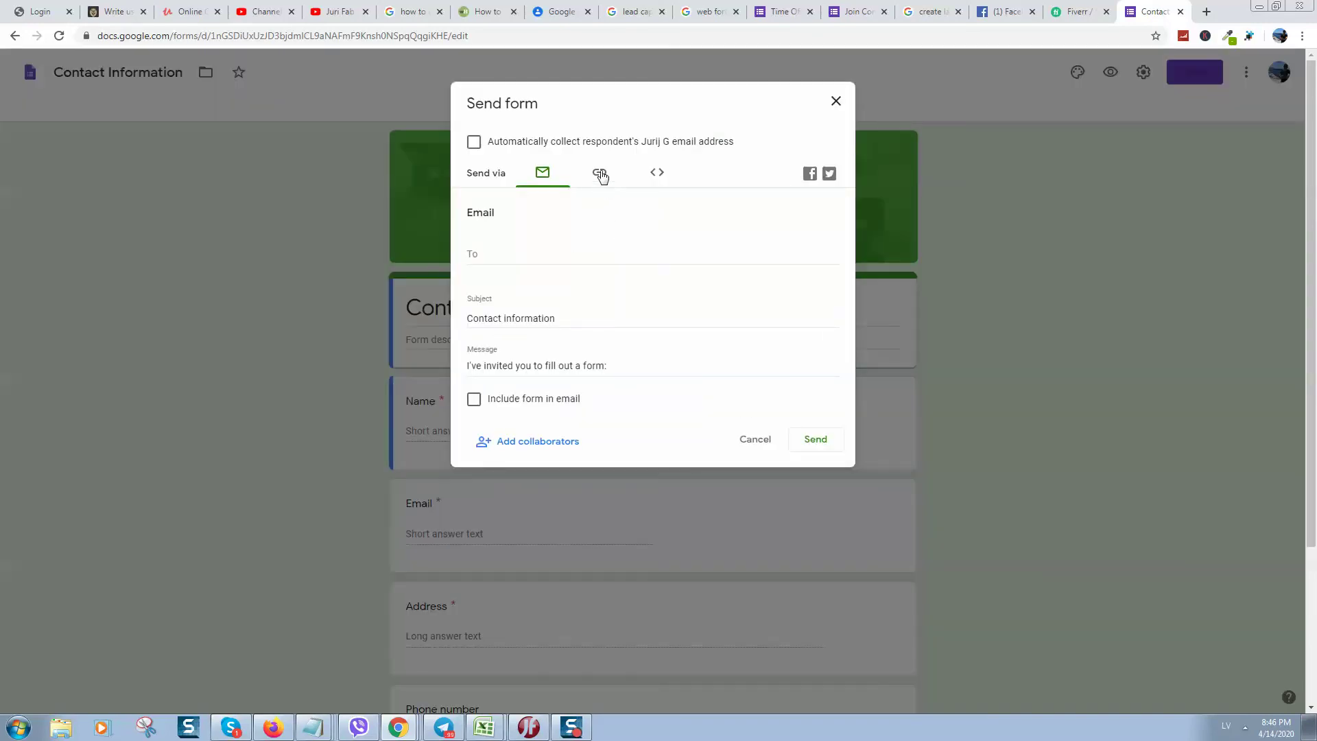
pyautogui.click(601, 176)
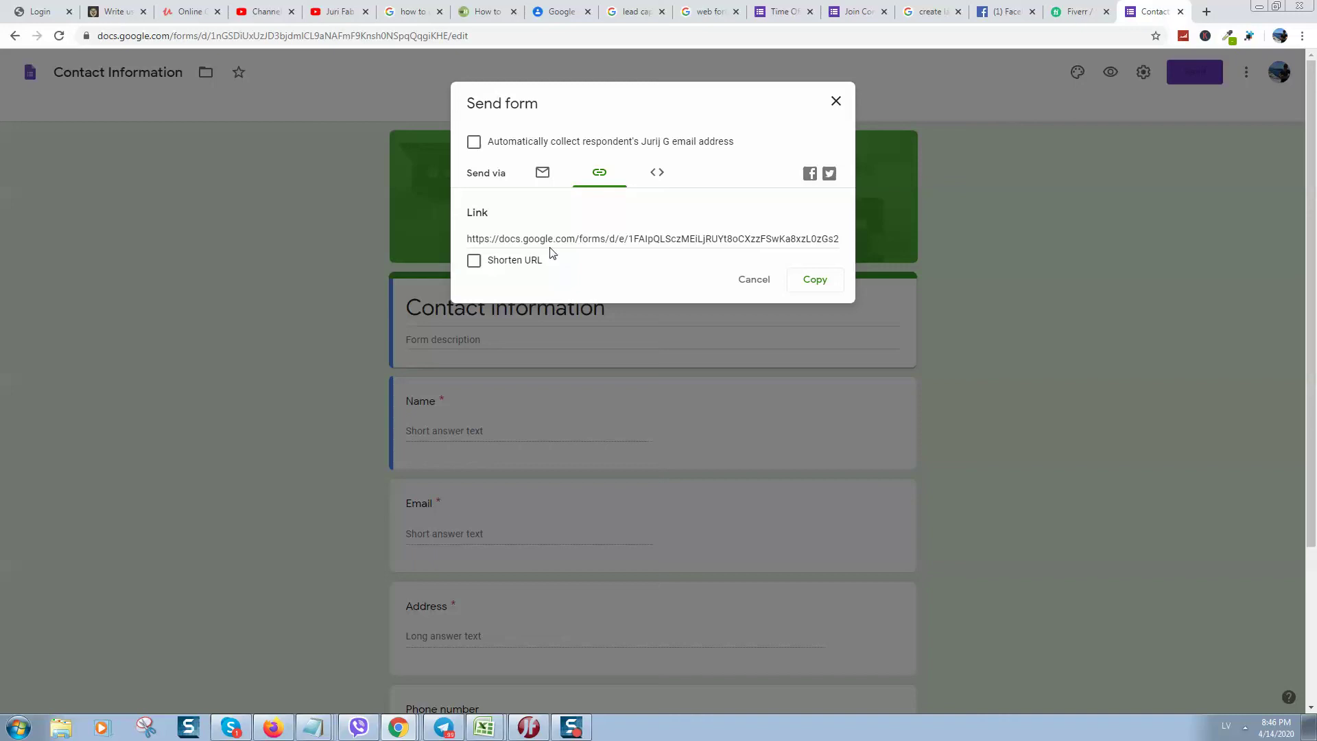
pyautogui.click(474, 261)
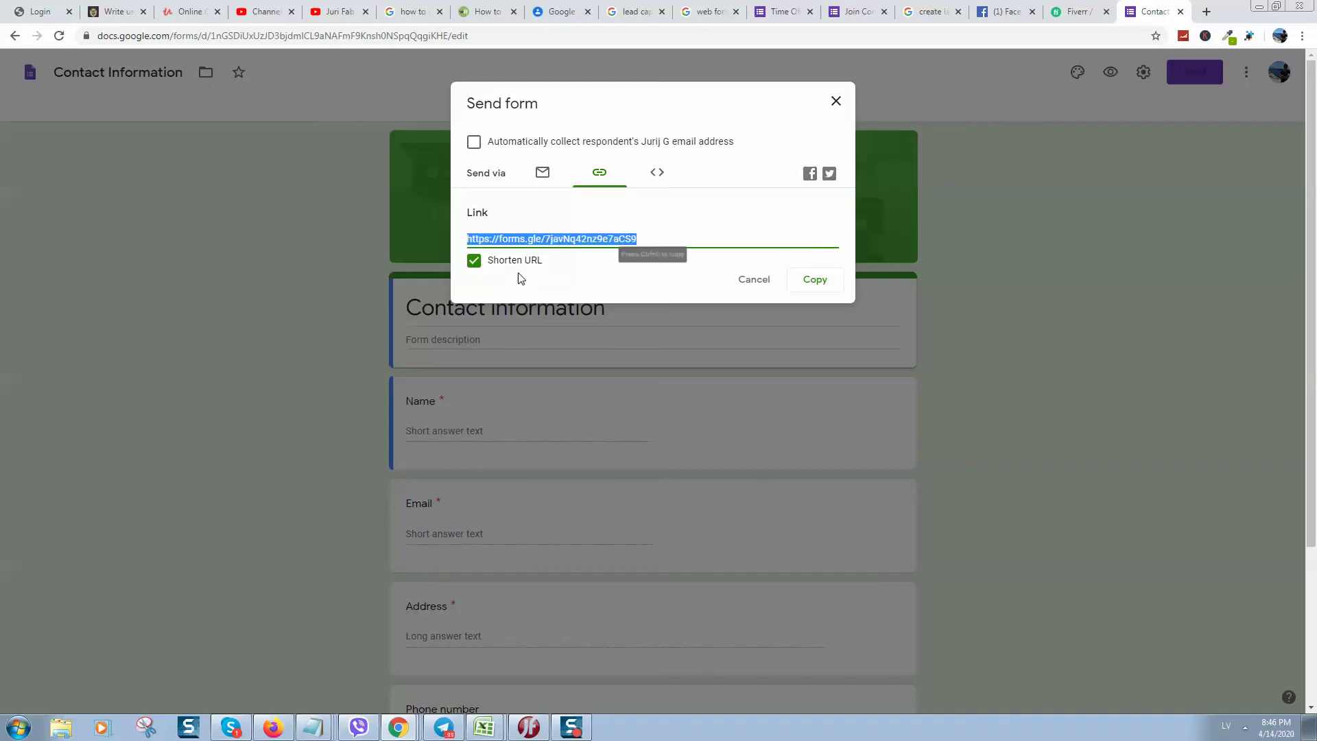
pyautogui.rightClick(595, 237)
pyautogui.click(638, 259)
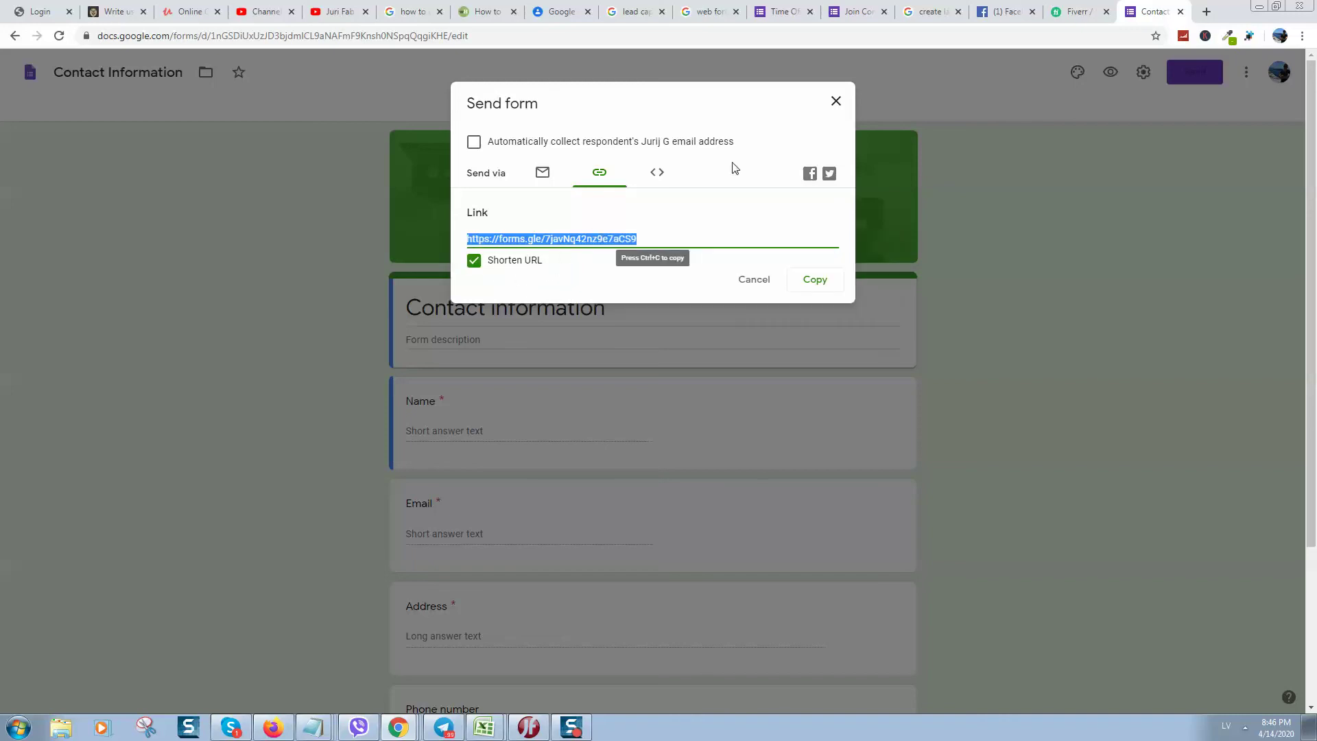
# - Paste the copied forms.gle link into Facebook's 'What's on your mind' composer, leaving it unpublished
pyautogui.click(1003, 11)
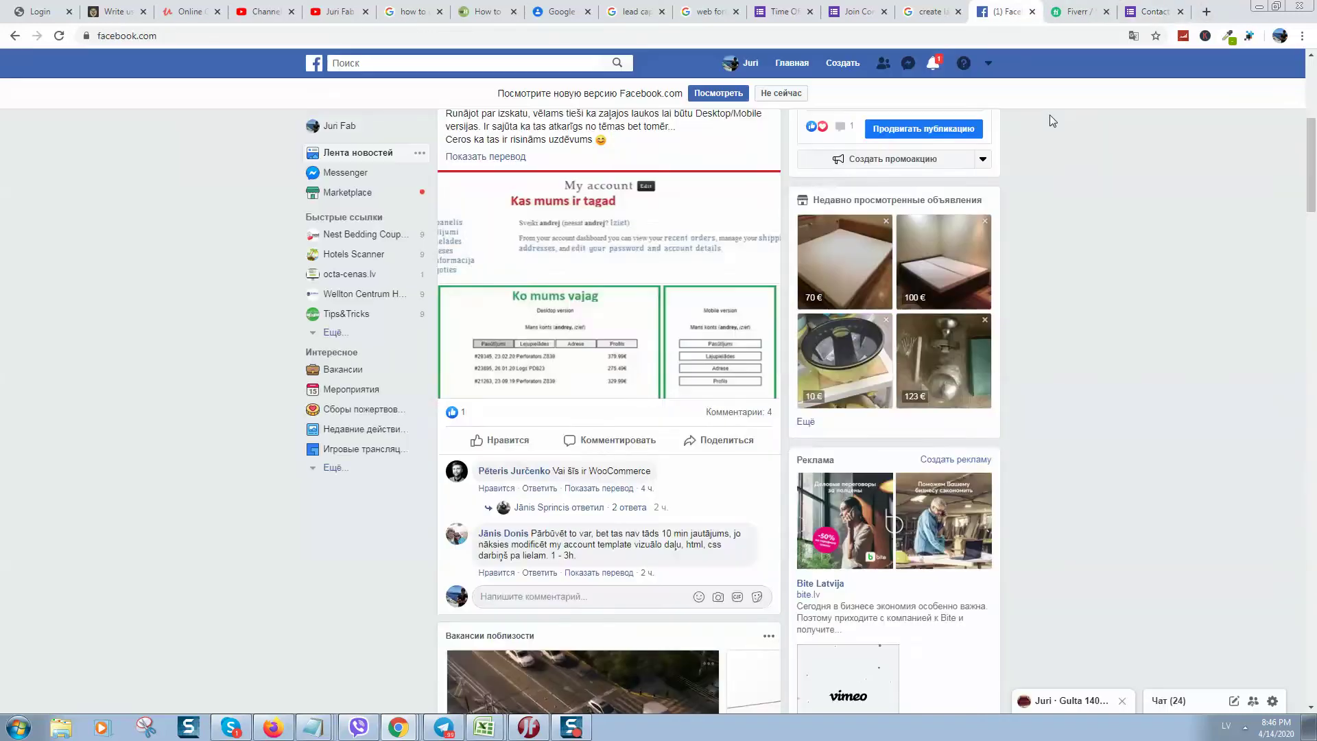
pyautogui.scroll(5, 617, 206)
pyautogui.click(557, 166)
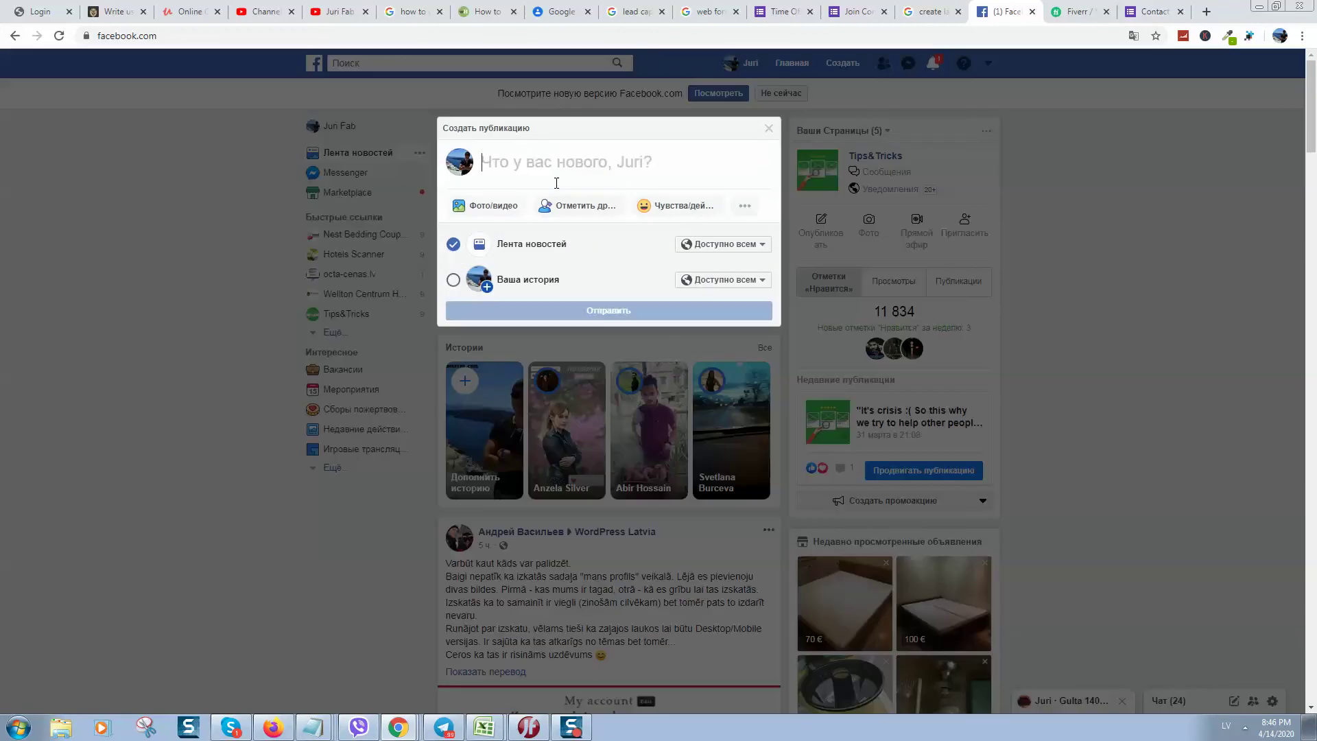
pyautogui.hotkey('ctrl', 'v')
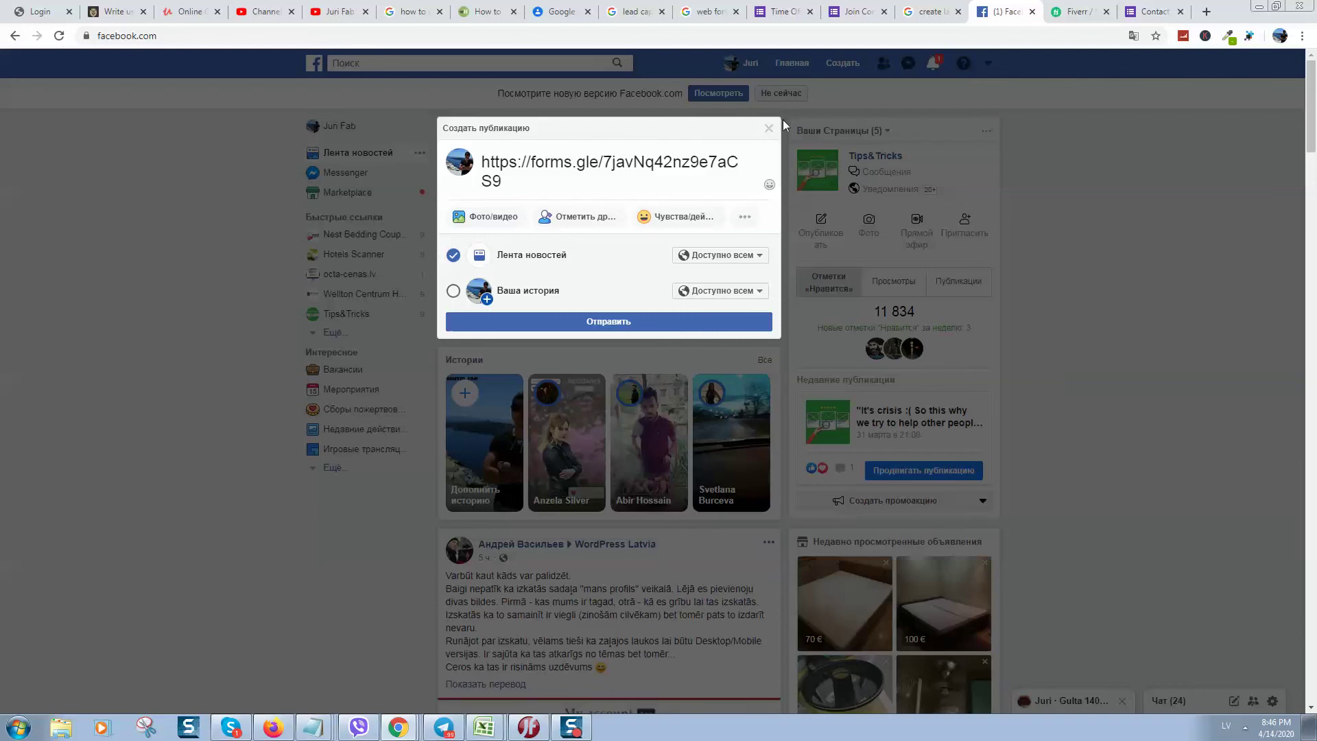
pyautogui.click(769, 128)
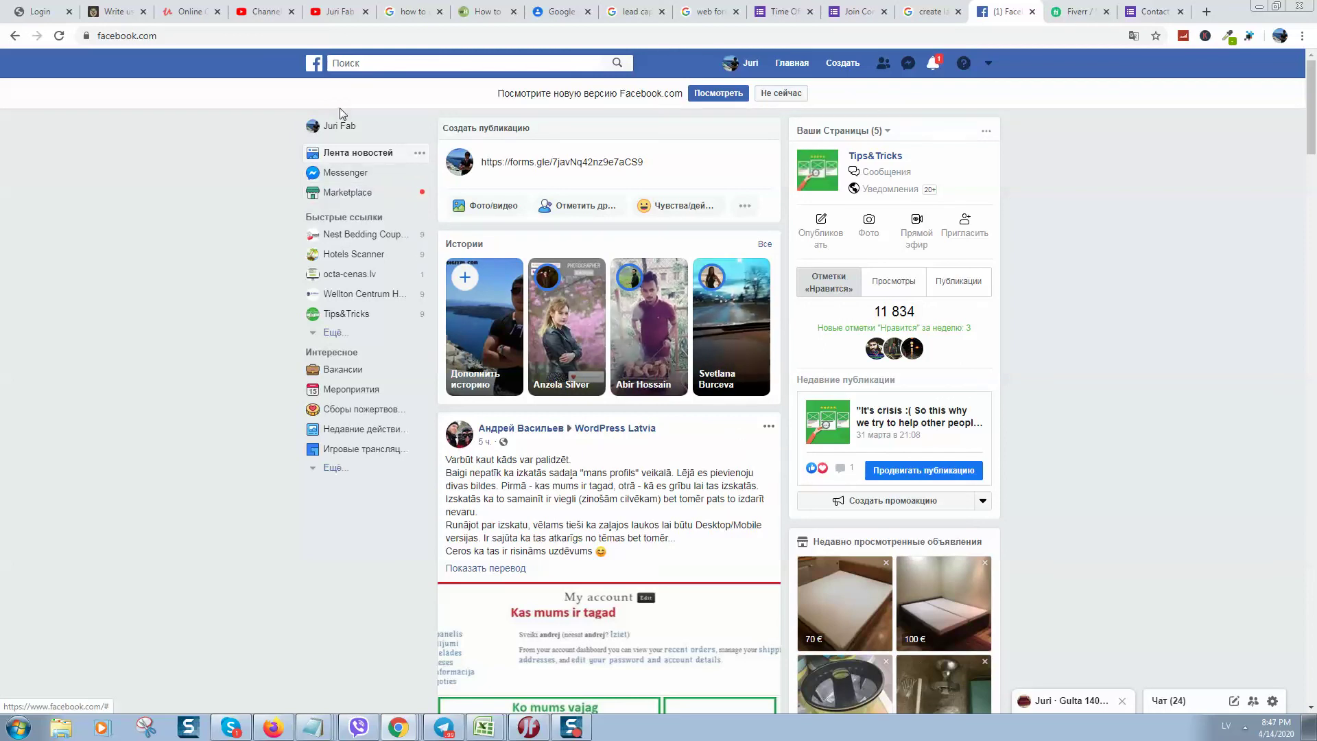
pyautogui.scroll(-2, 340, 109)
pyautogui.scroll(-1, 341, 107)
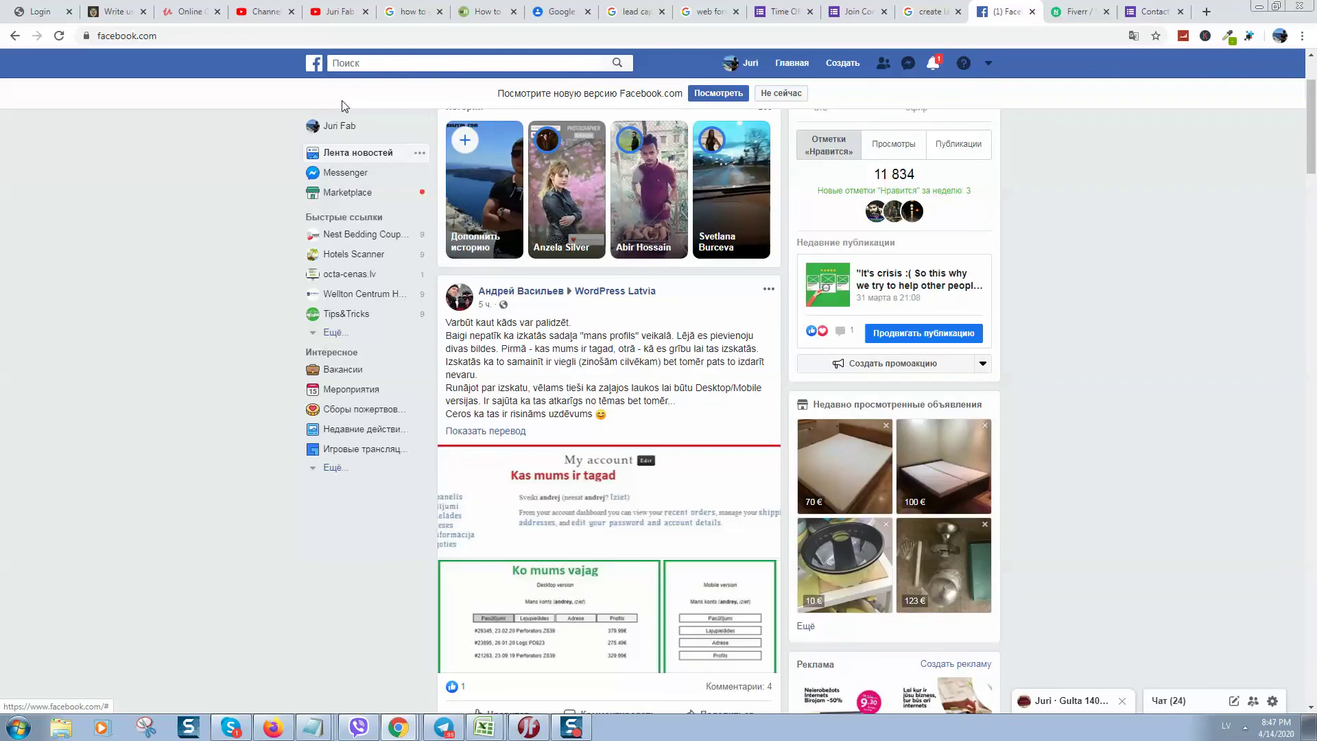
# - Search Facebook for 'make money online club', open the group, and start a post
pyautogui.click(437, 62)
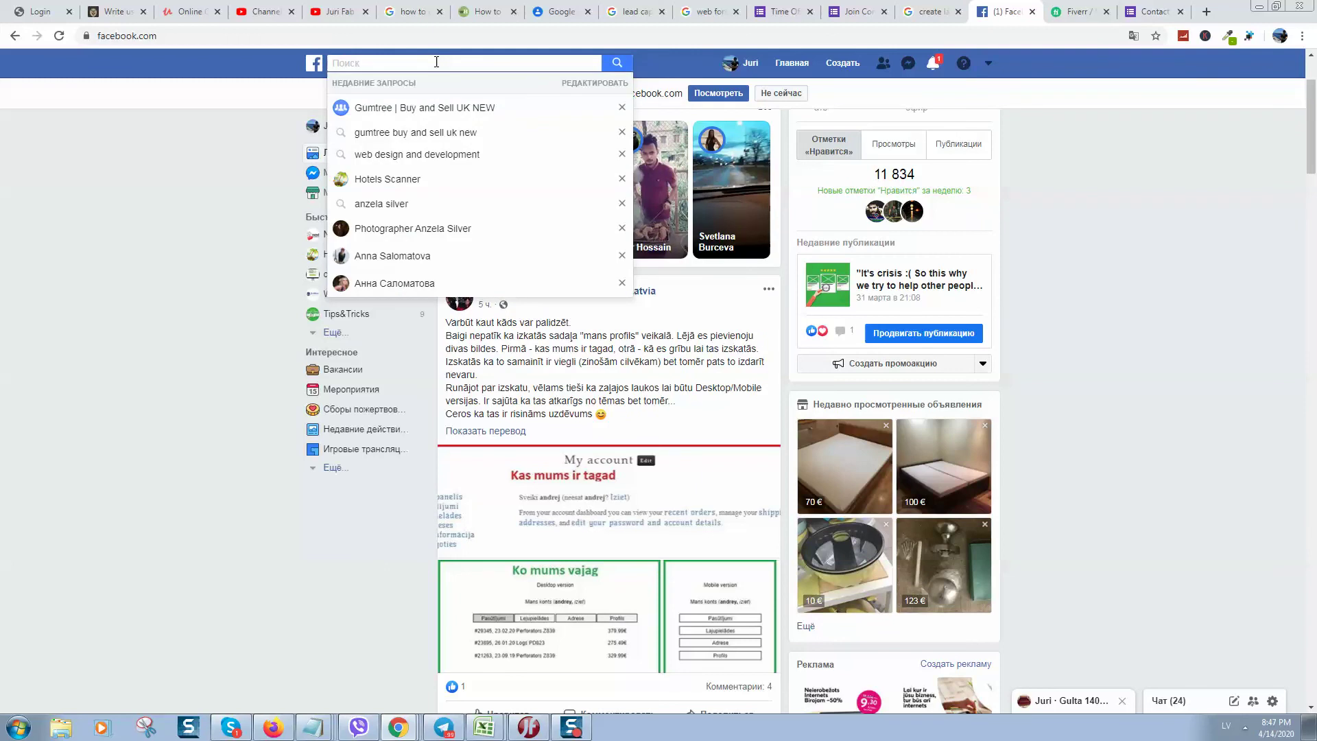
pyautogui.write('mak')
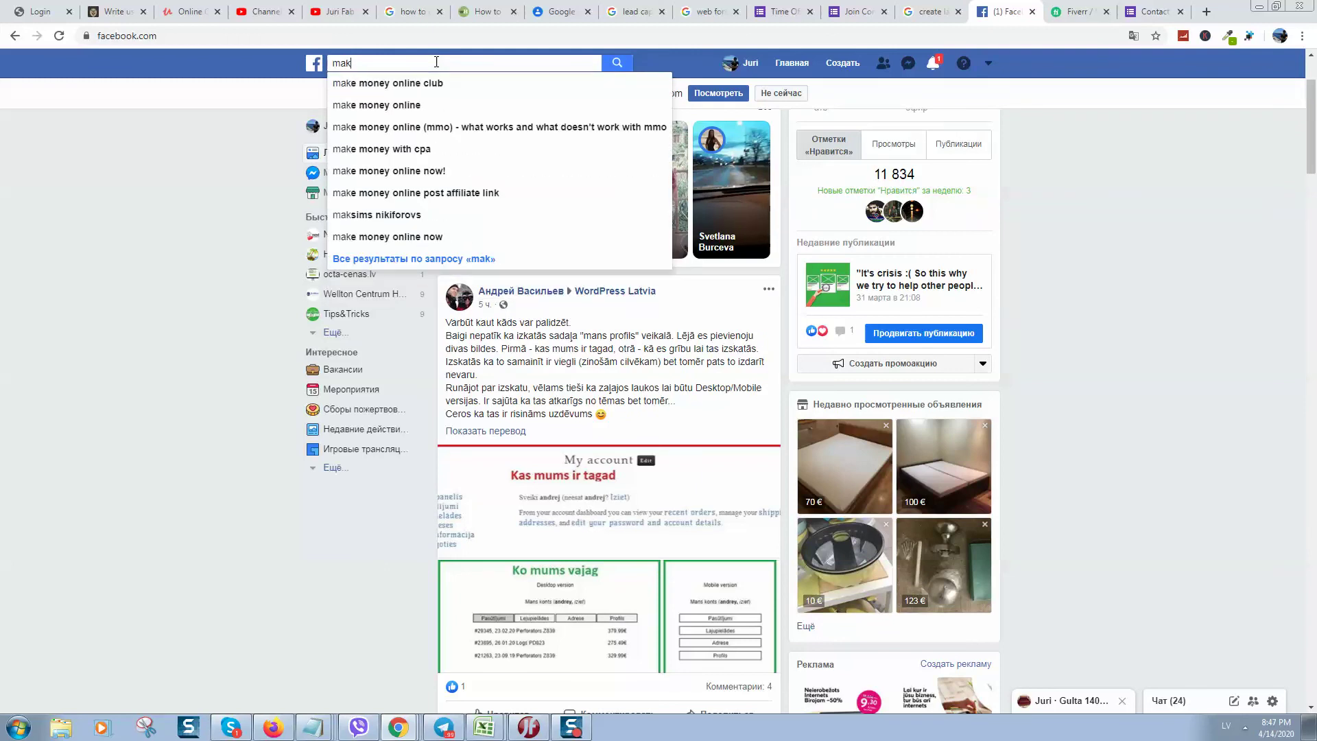
pyautogui.press('Down')
pyautogui.press('Return')
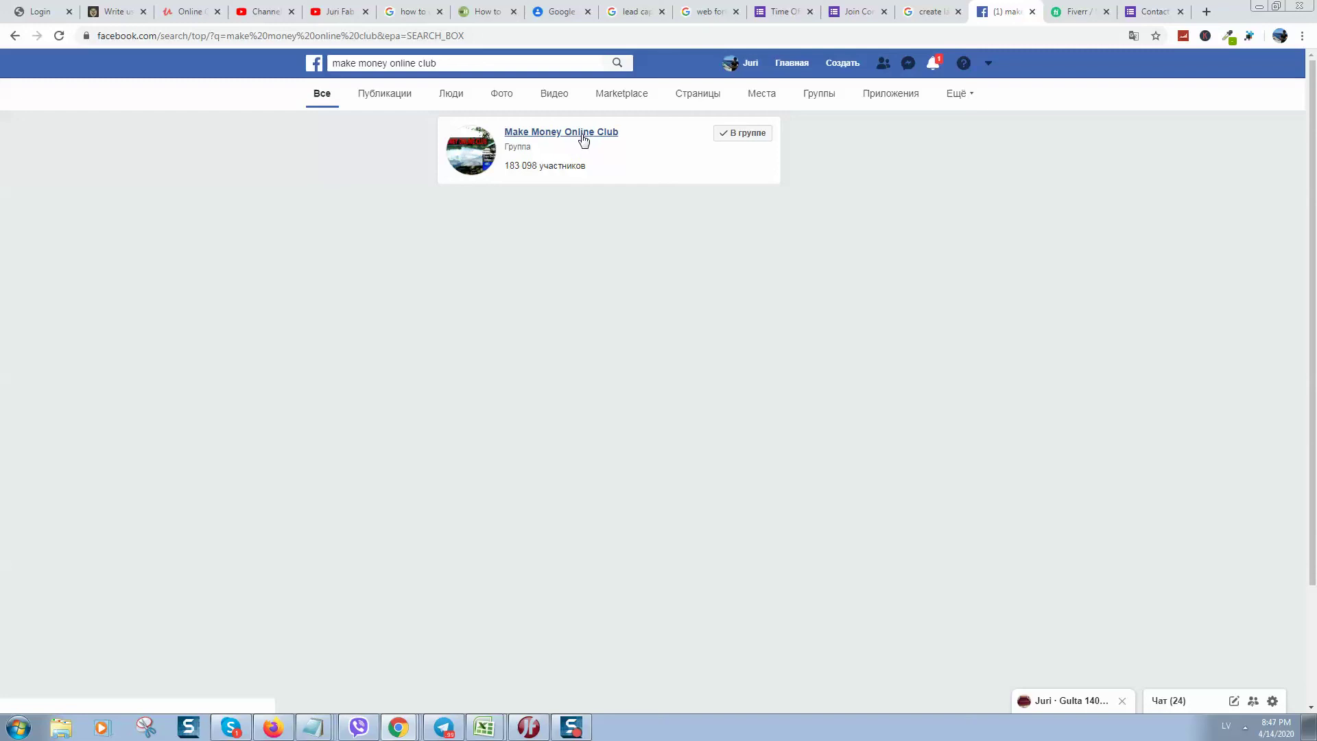
pyautogui.click(546, 134)
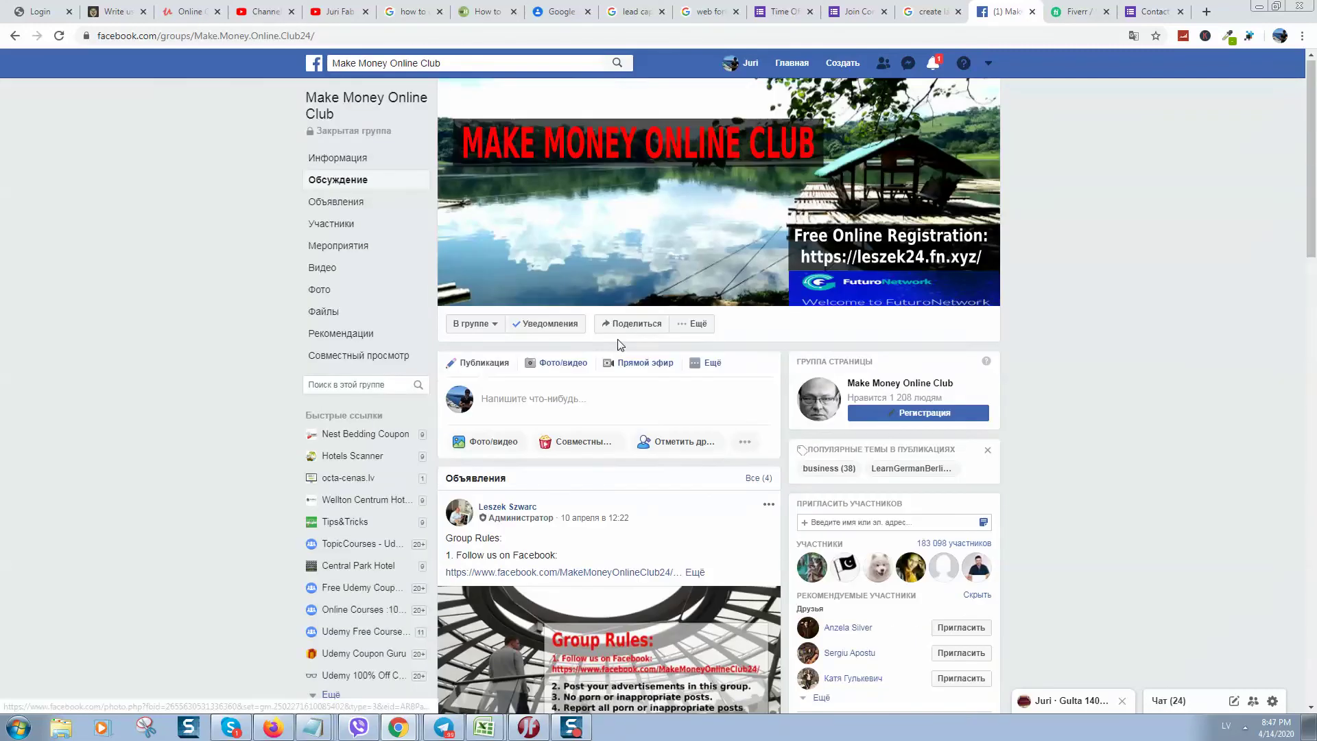
pyautogui.click(595, 401)
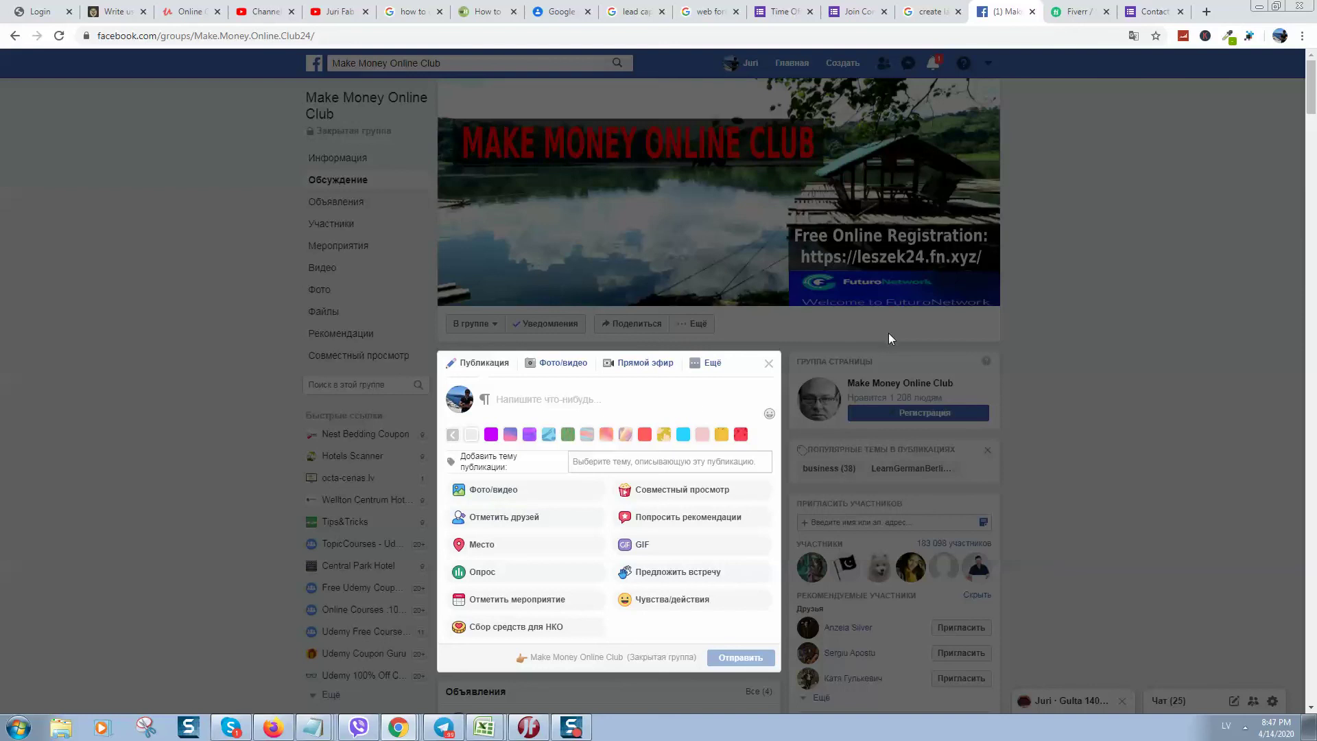
pyautogui.click(1078, 12)
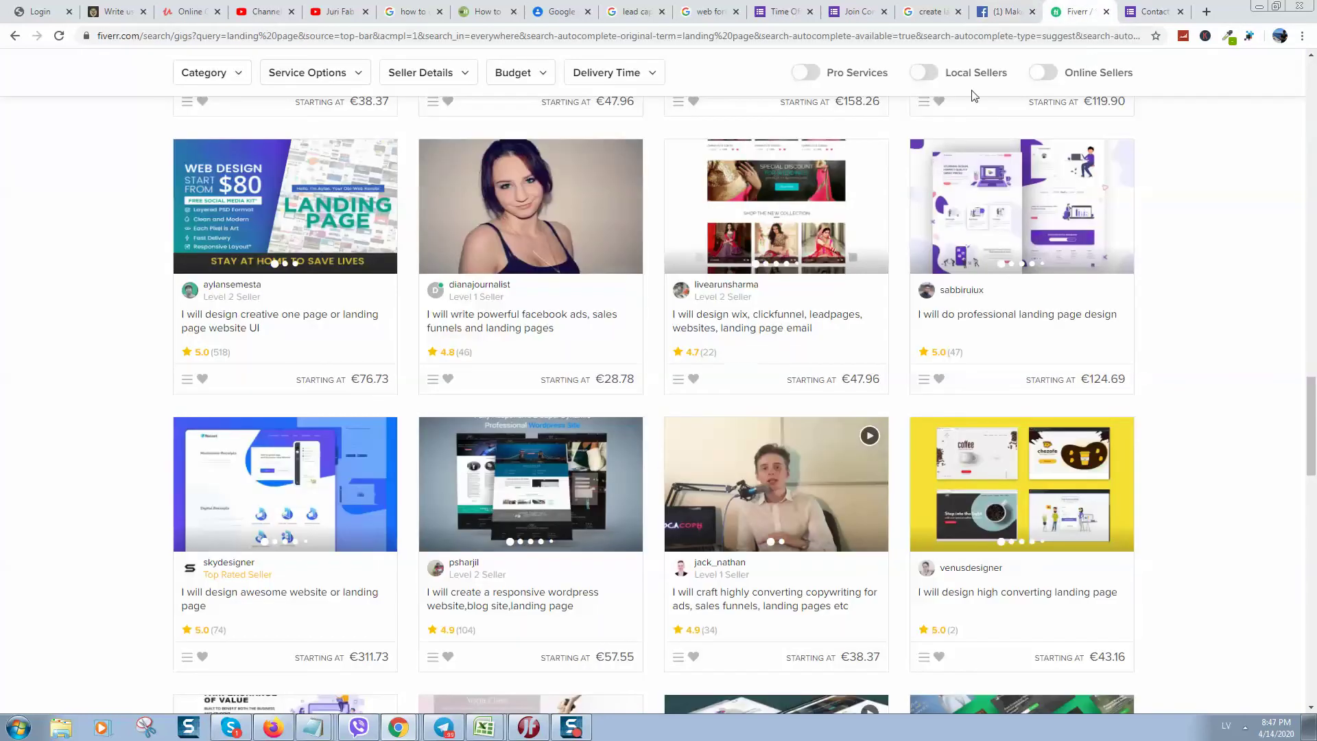
pyautogui.click(1154, 11)
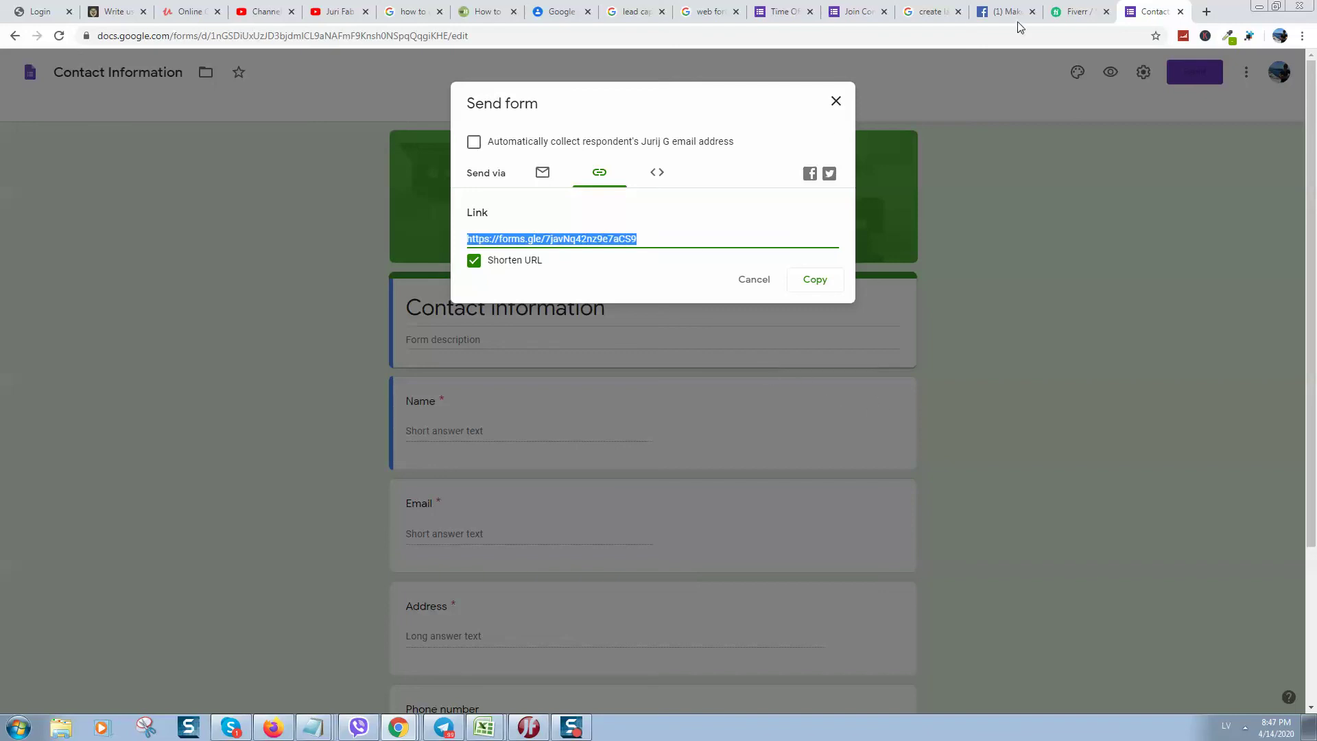
pyautogui.click(1079, 11)
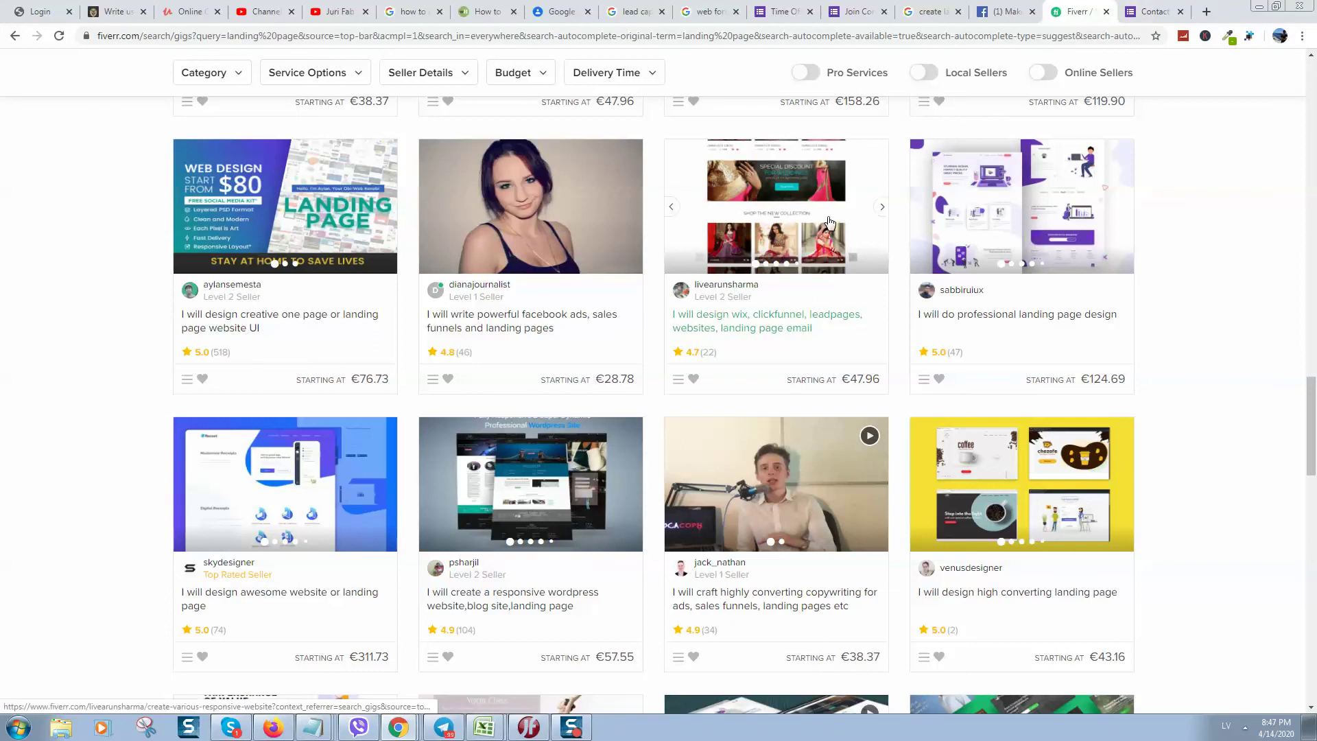
pyautogui.scroll(-2, 648, 217)
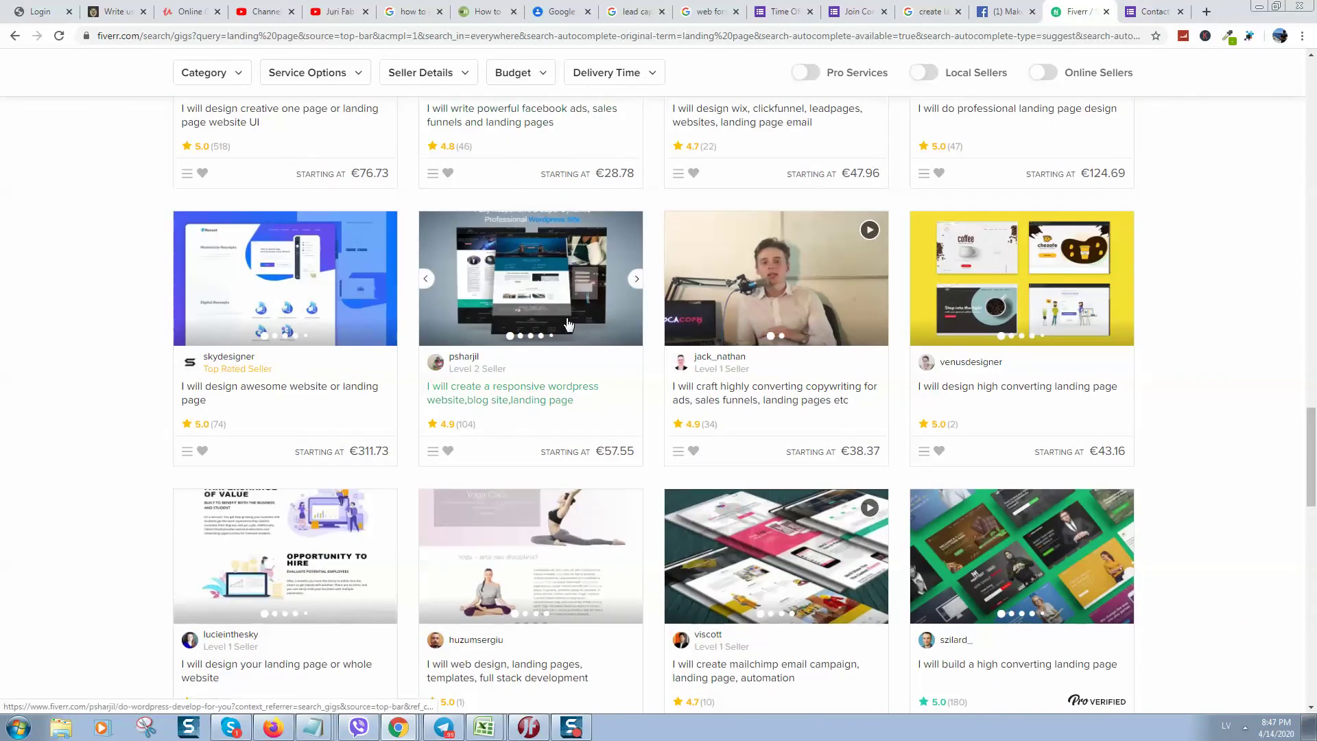
pyautogui.moveTo(529, 535)
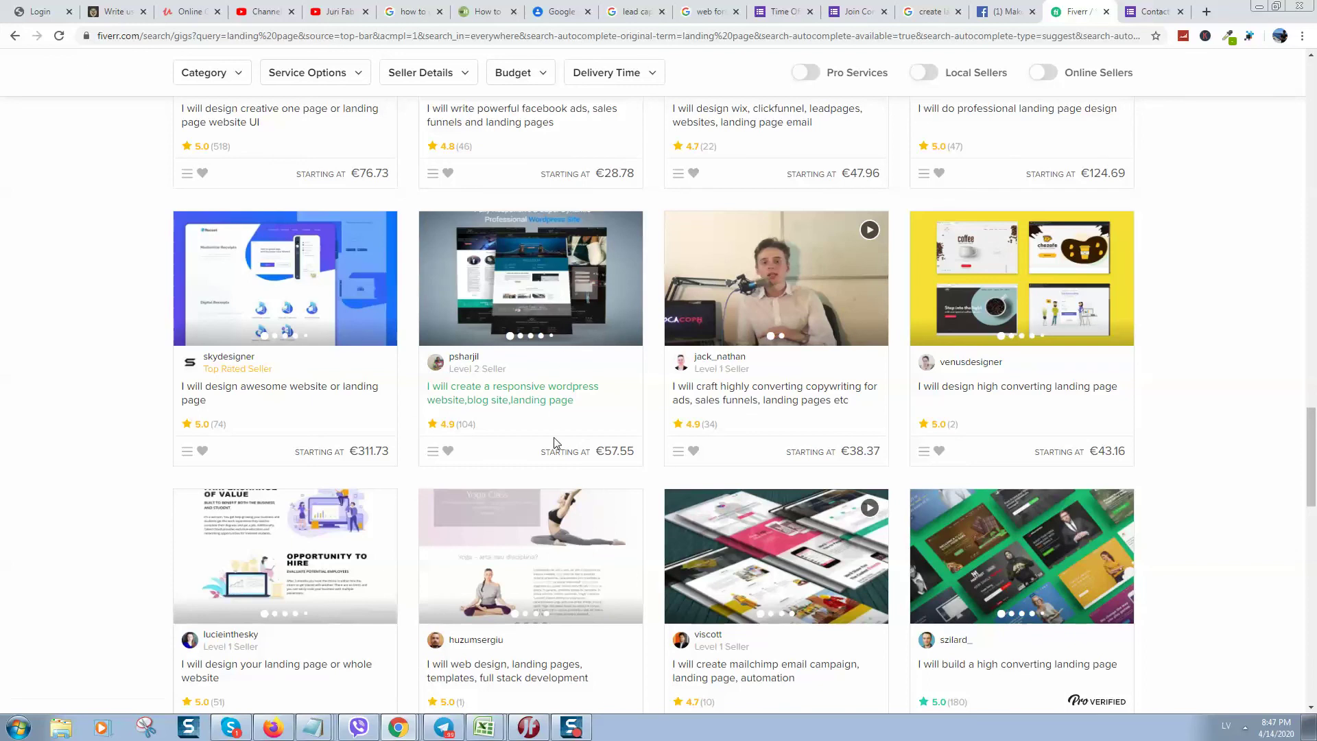
pyautogui.scroll(1, 634, 272)
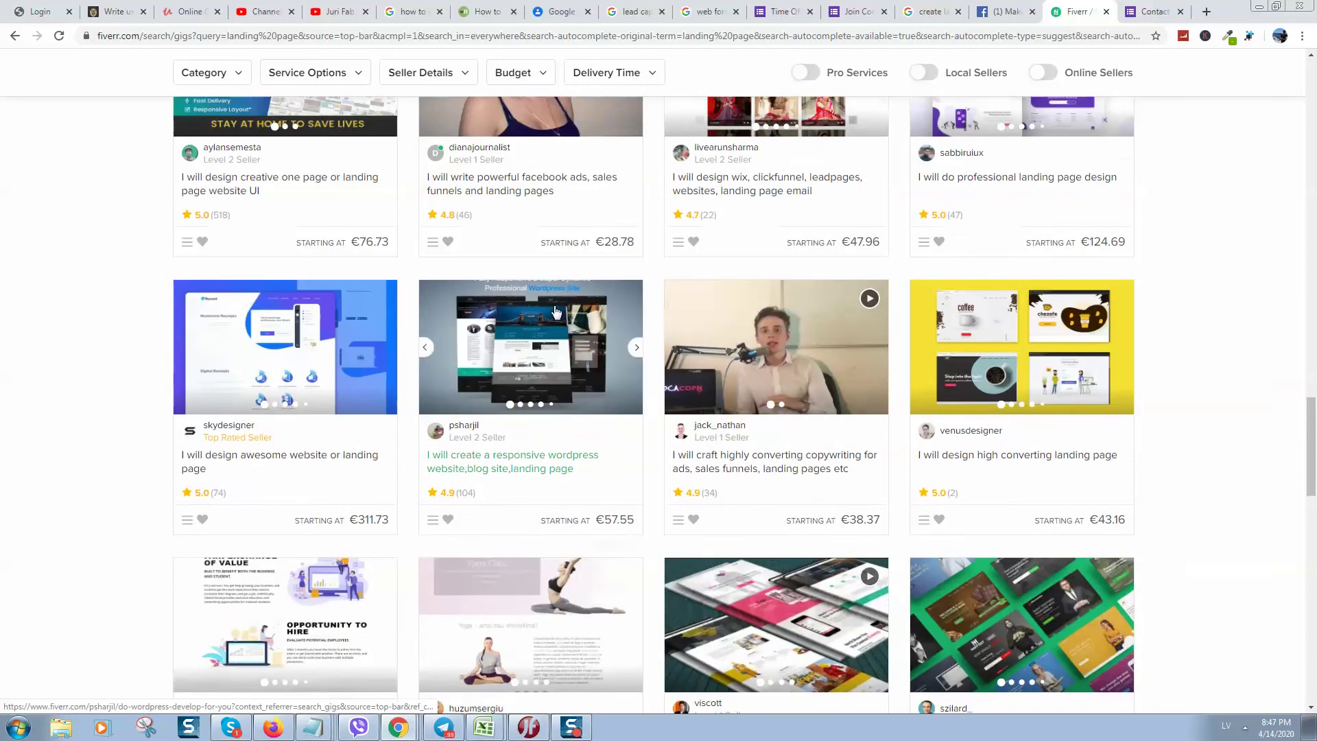
pyautogui.moveTo(776, 278)
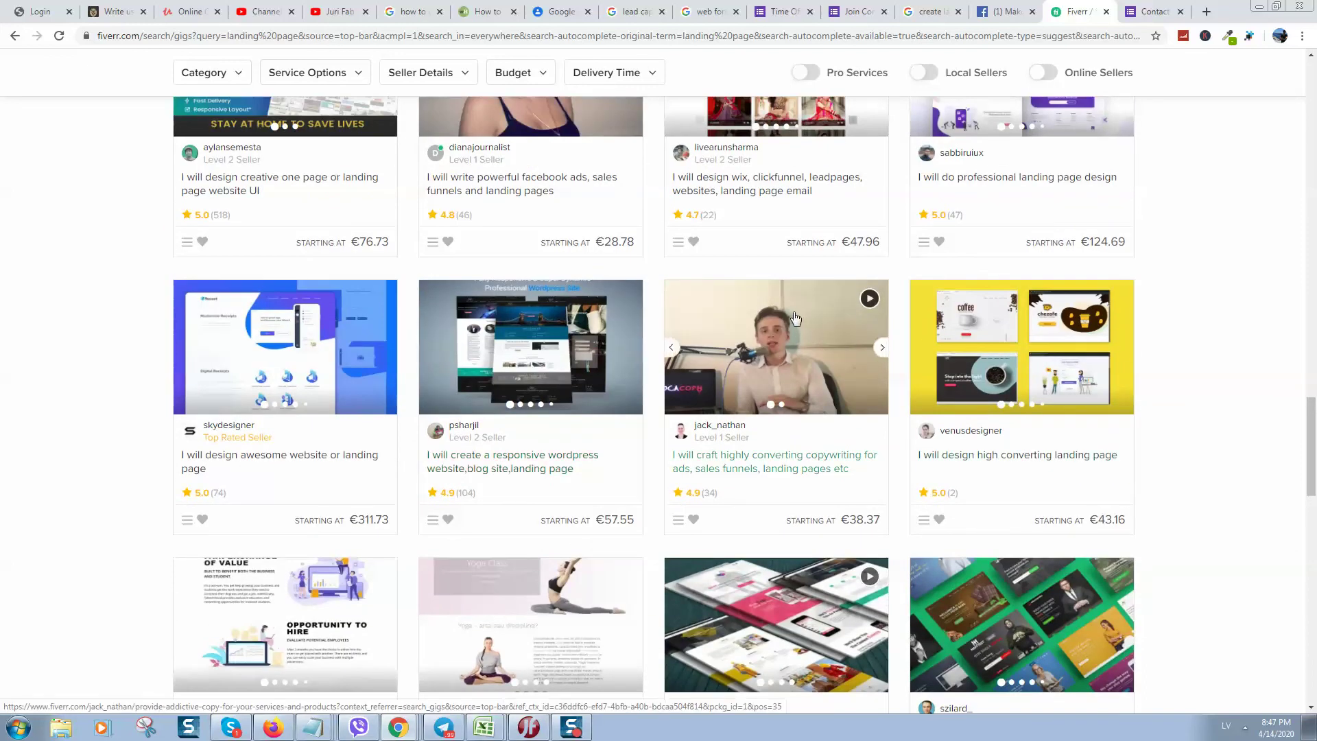
pyautogui.scroll(5, 556, 383)
pyautogui.scroll(5, 515, 309)
pyautogui.scroll(5, 494, 257)
pyautogui.scroll(5, 493, 202)
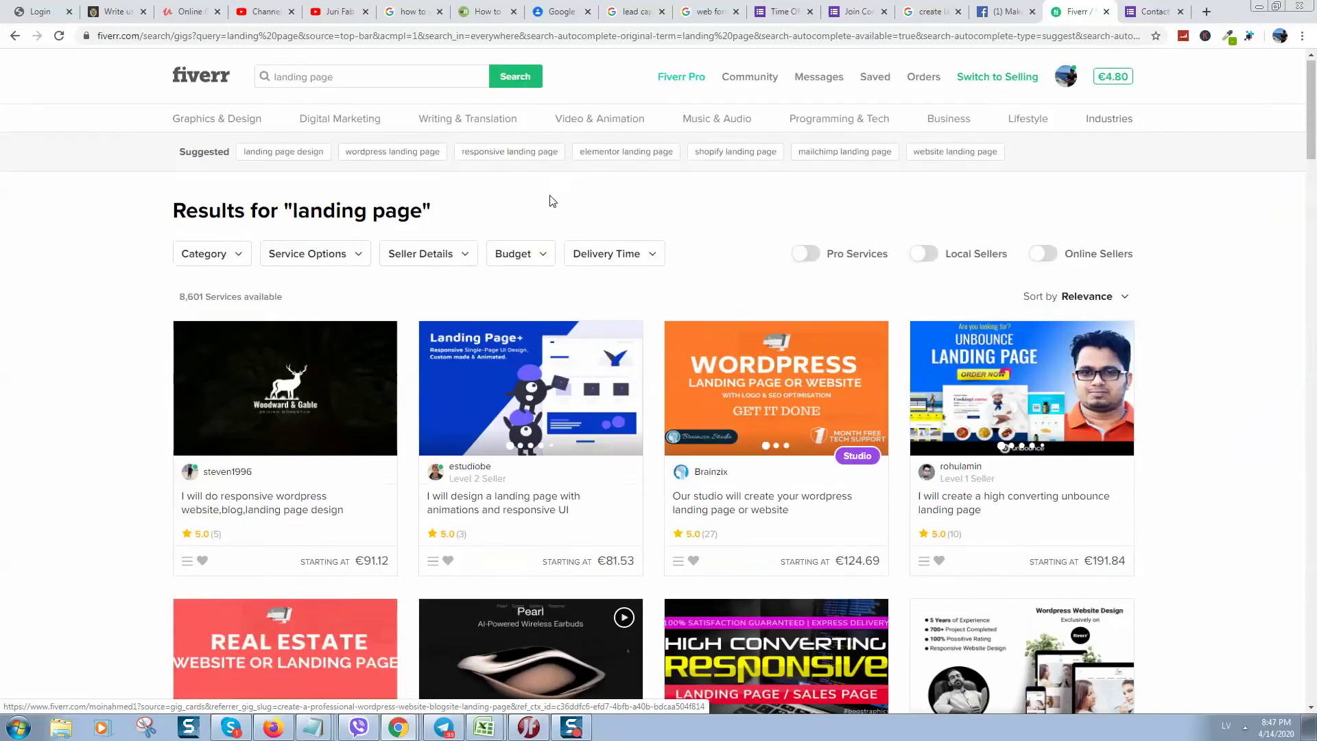
pyautogui.click(1042, 253)
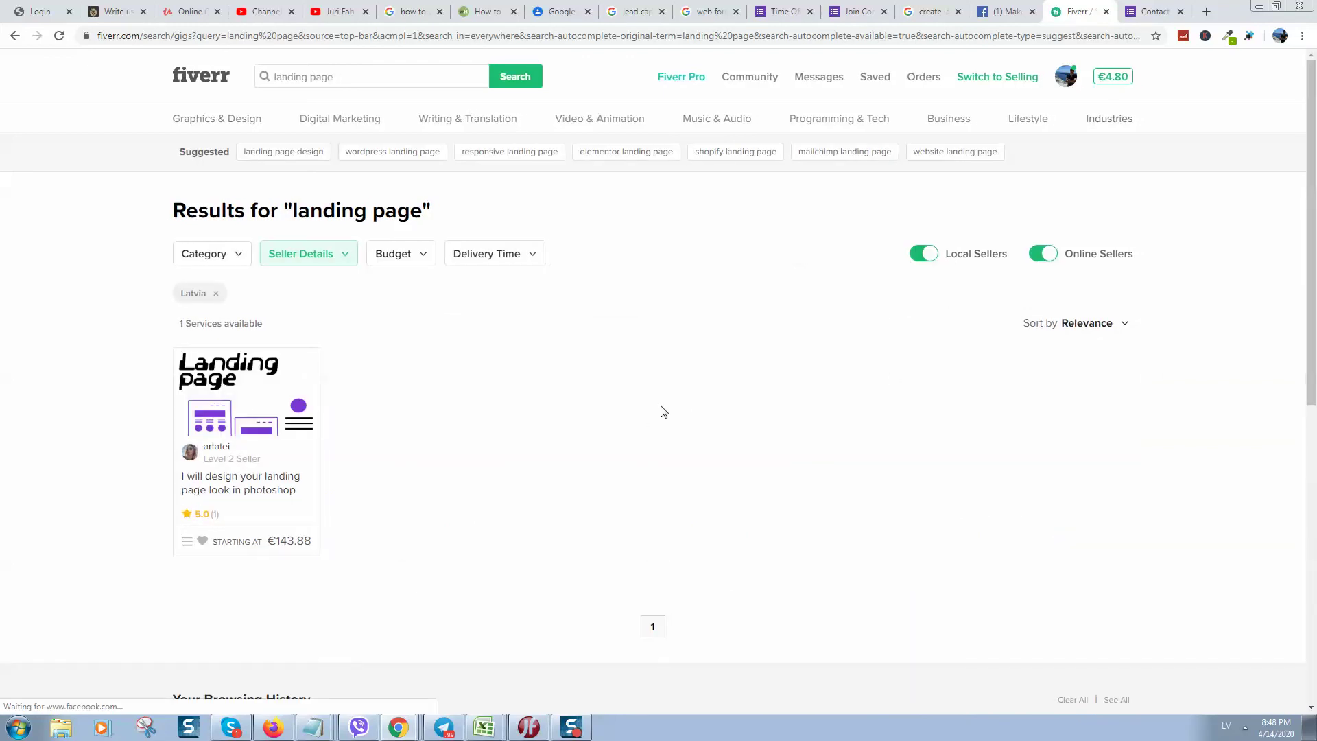
pyautogui.scroll(-2, 42, 422)
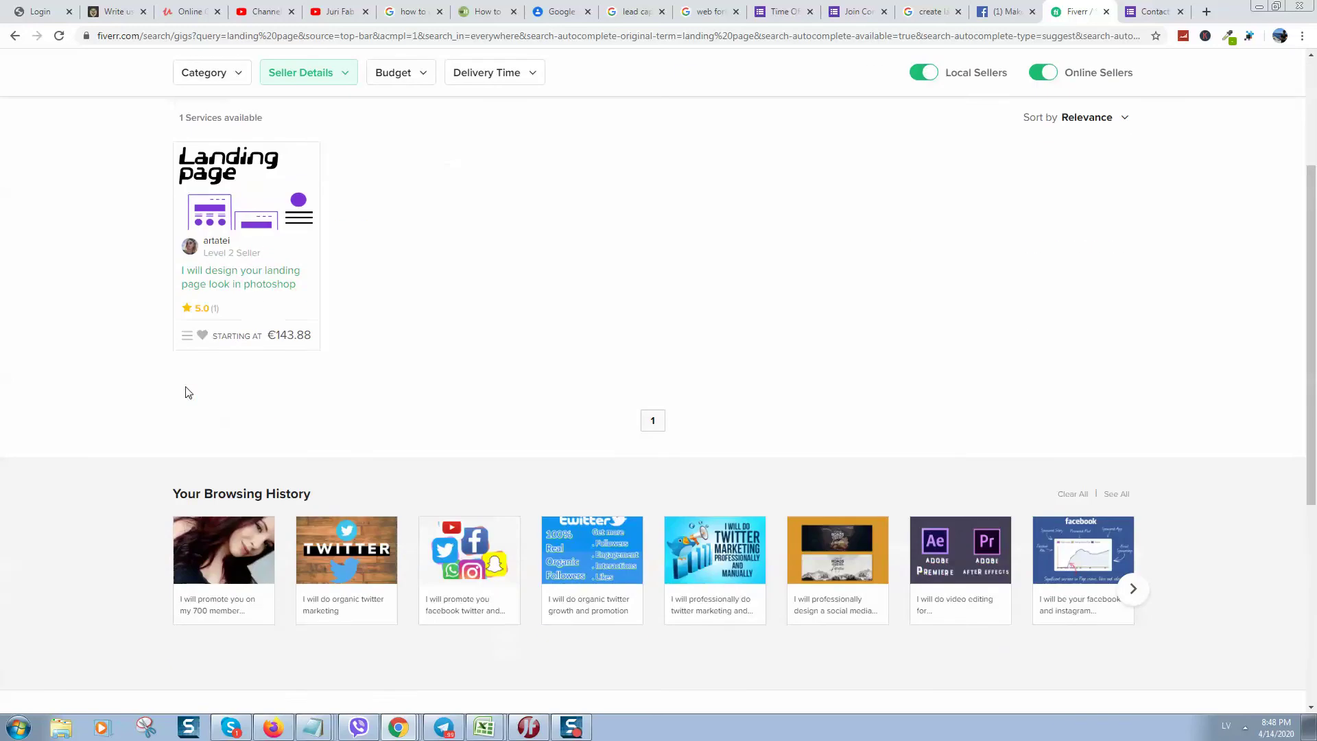